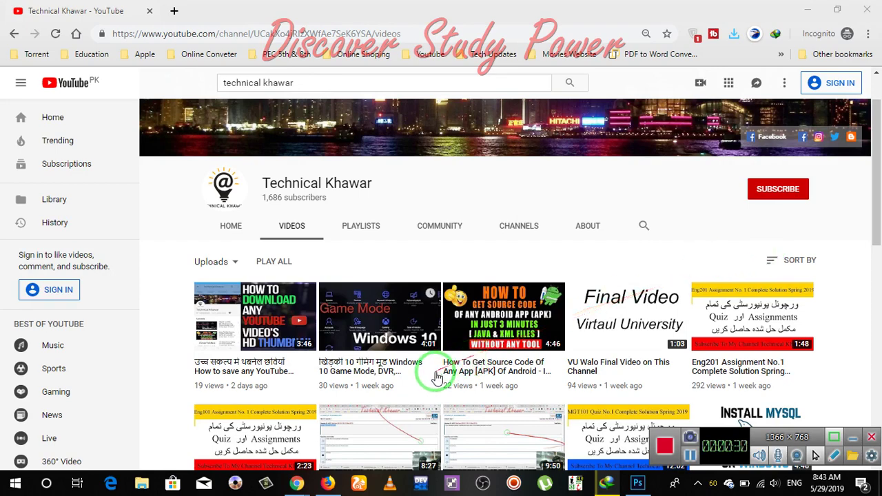
Step: Search Google for 'thankable' in a new incognito tab and open the Thunkable homepage
left_click(175, 12)
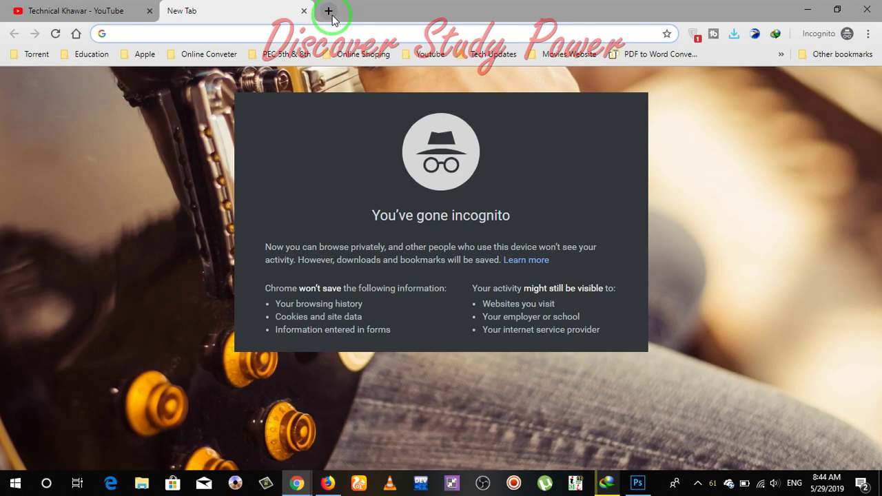
type("t")
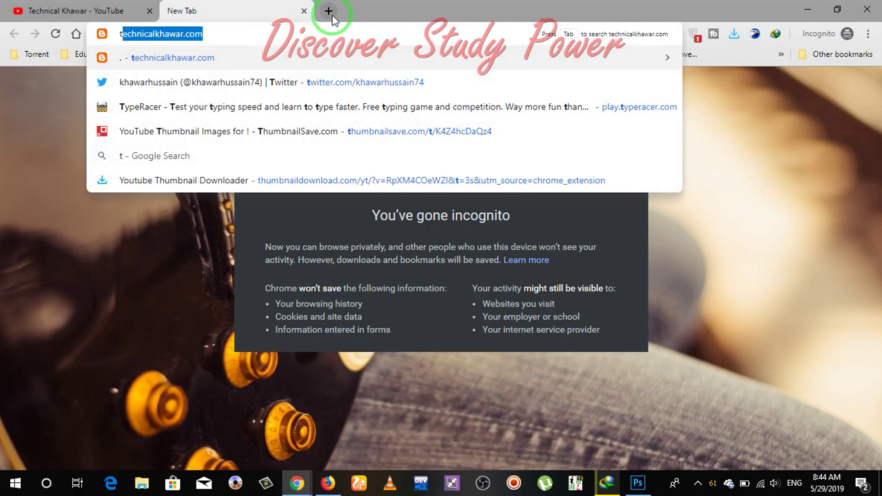
type("h")
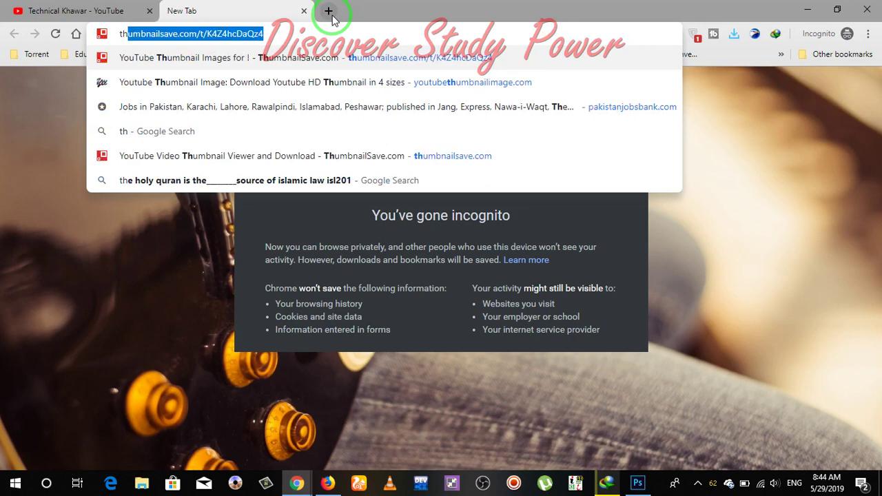
type("an")
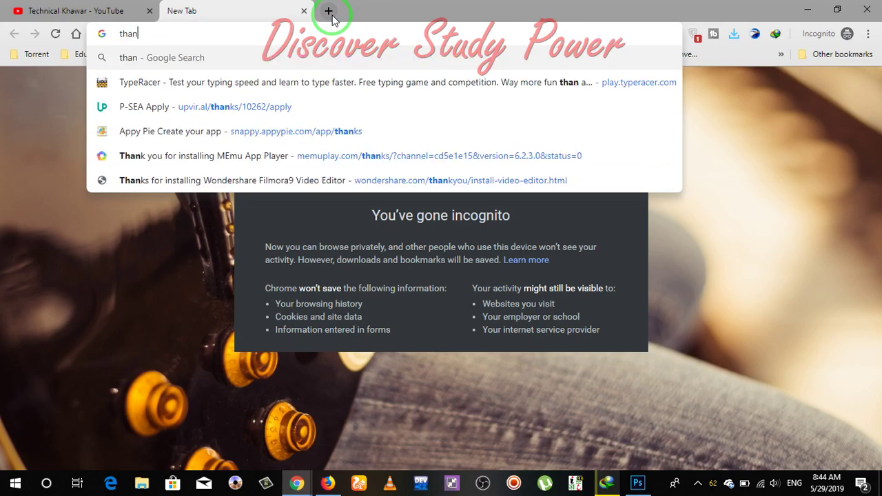
type("kable")
key("Return")
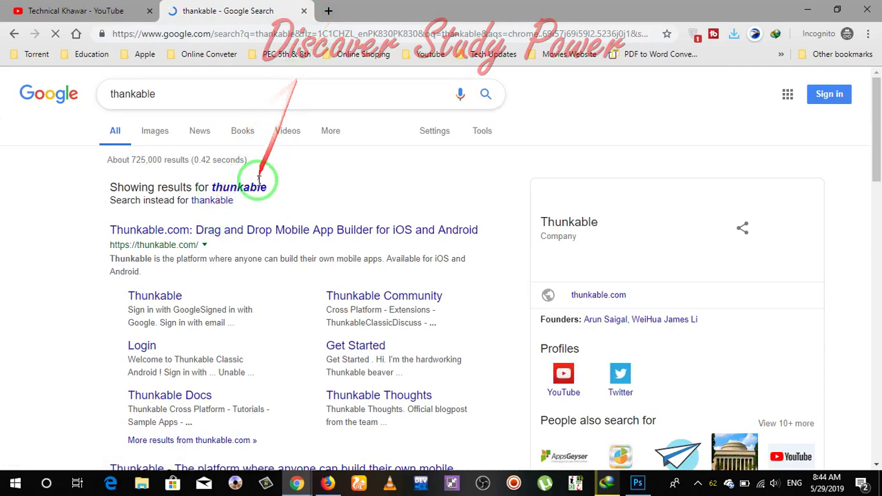
left_click(251, 231)
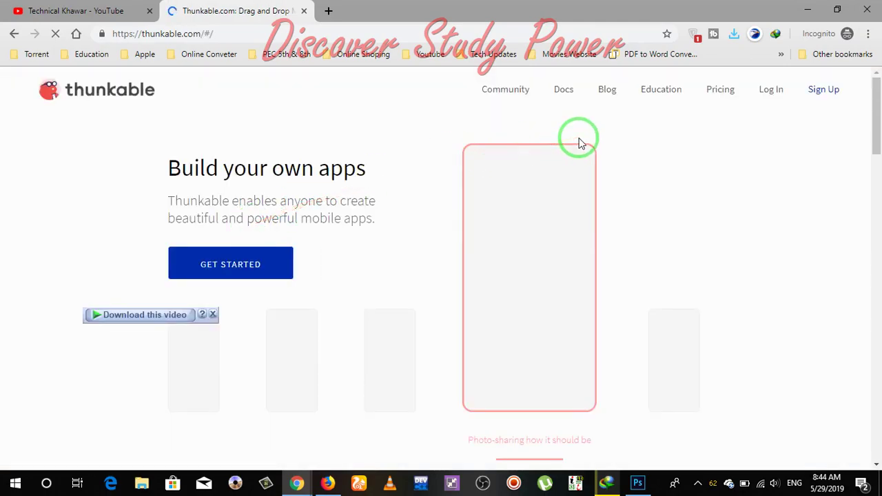
Step: Go from Log In to the Classic Platform login page, closing the leftover homepage tab
left_click(770, 90)
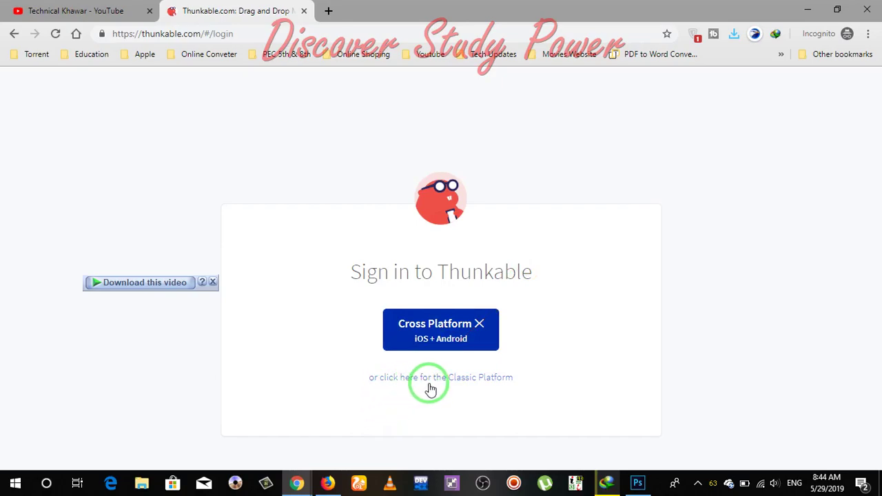
left_click(467, 377)
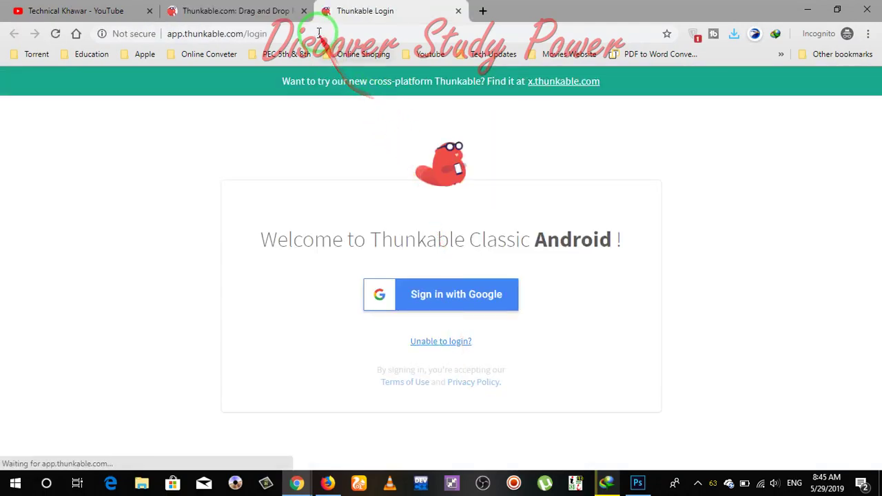
left_click(304, 11)
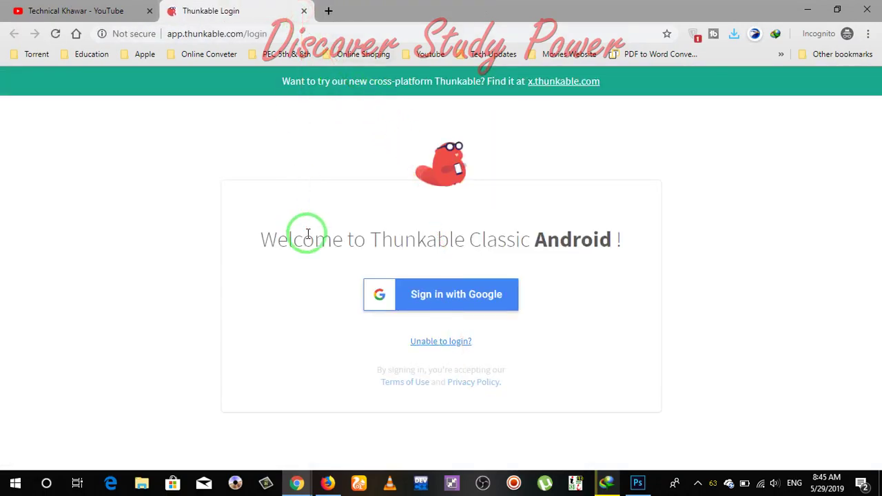
Step: Sign in with the saved Google account's email and password to reach the project list
left_click(435, 306)
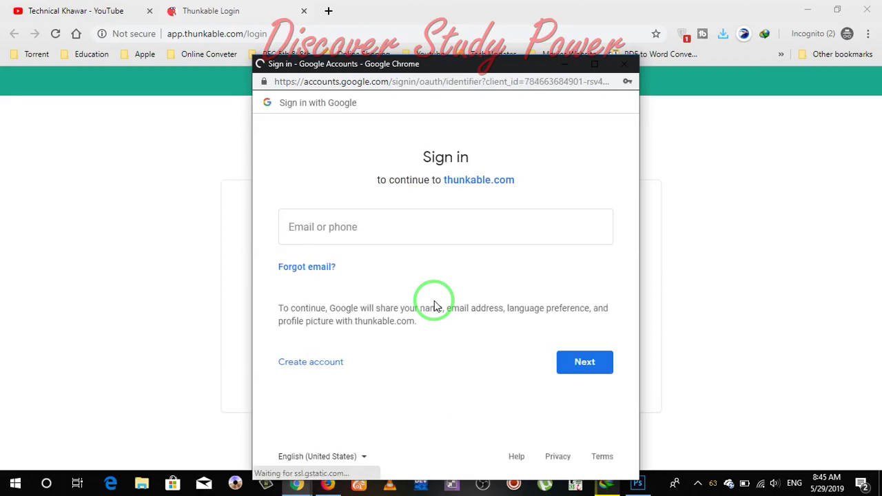
left_click(448, 220)
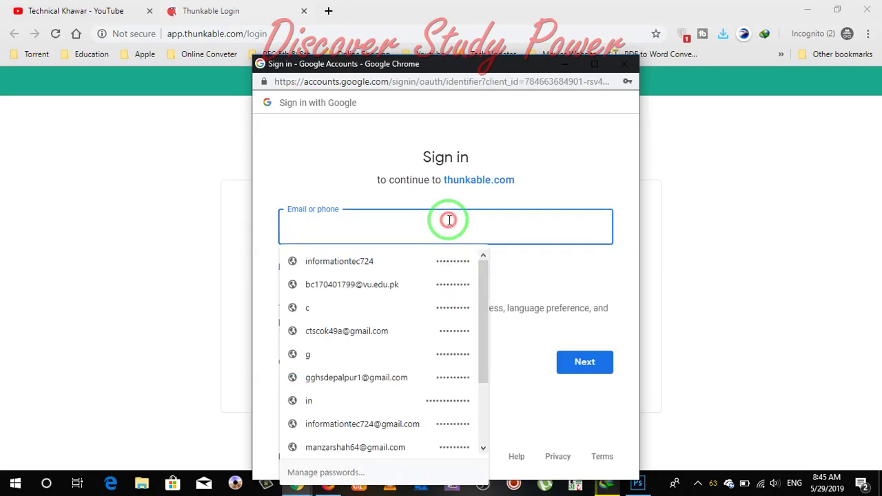
left_click(425, 263)
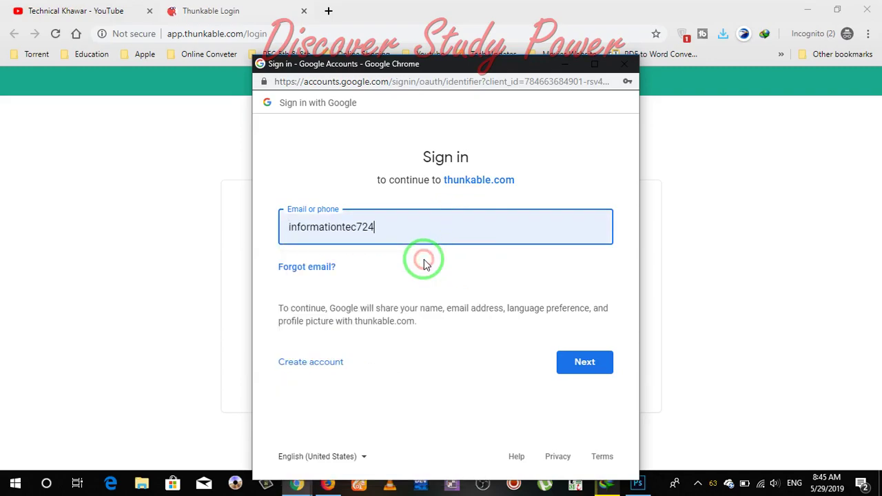
left_click(572, 362)
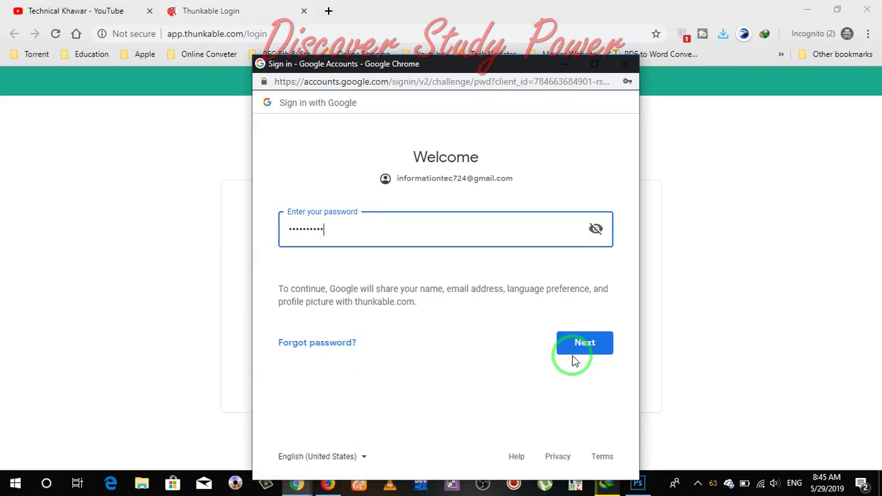
left_click(579, 351)
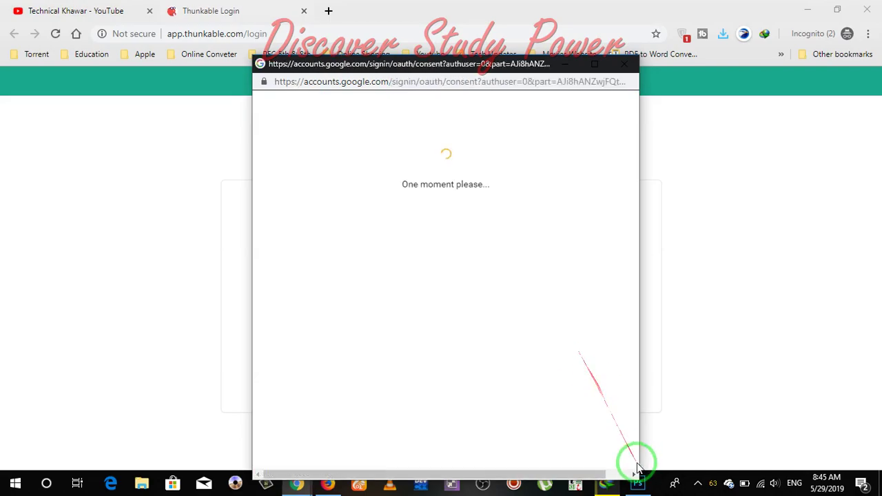
left_click(699, 484)
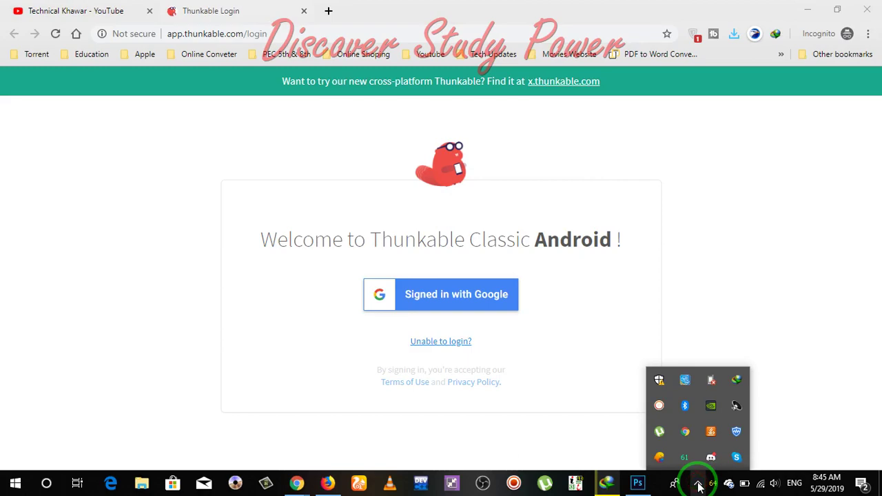
left_click(699, 484)
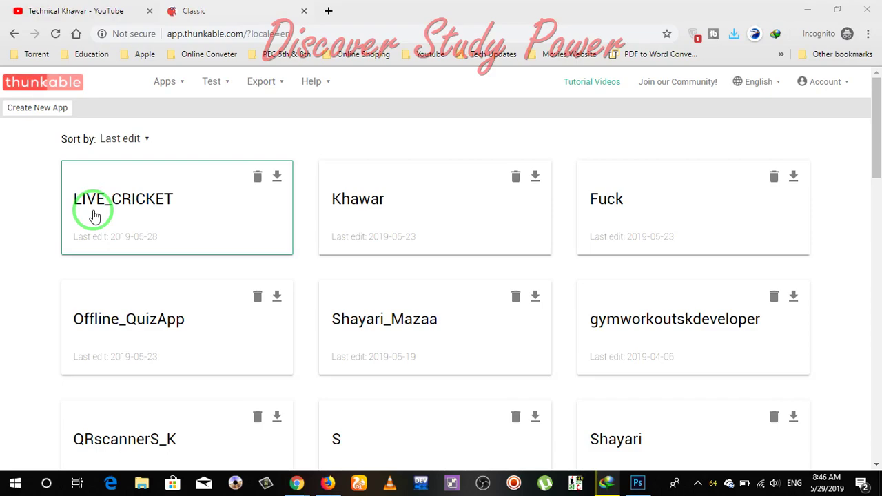
Step: Open the app export options on the My Apps dashboard listing LIVE_CRICKET
left_click(266, 83)
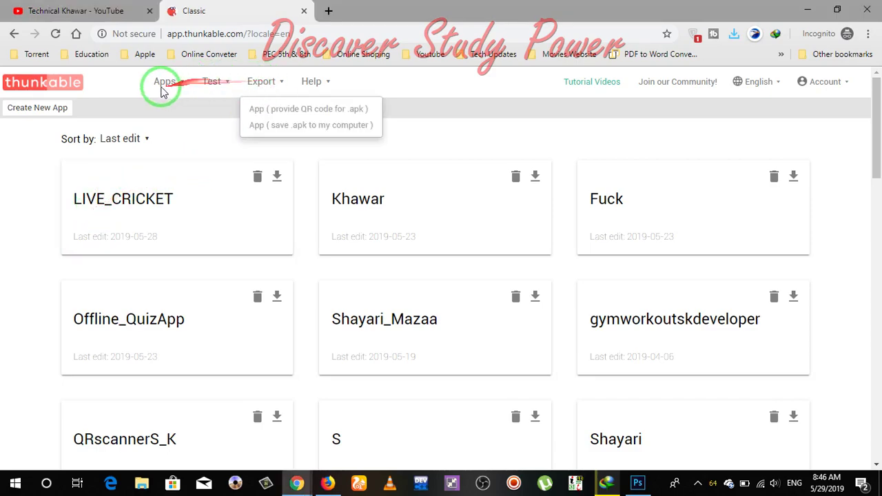
Step: Start importing an app project from the computer via the project actions menu
left_click(211, 89)
left_click(173, 84)
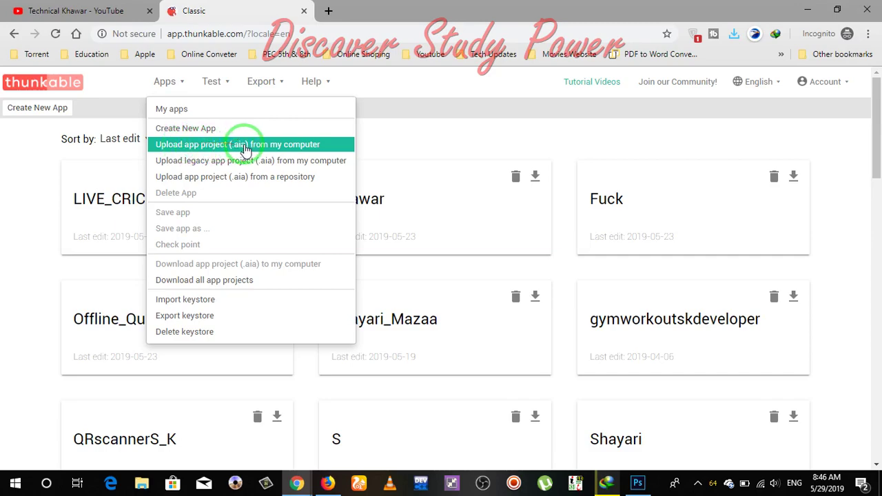
left_click(259, 148)
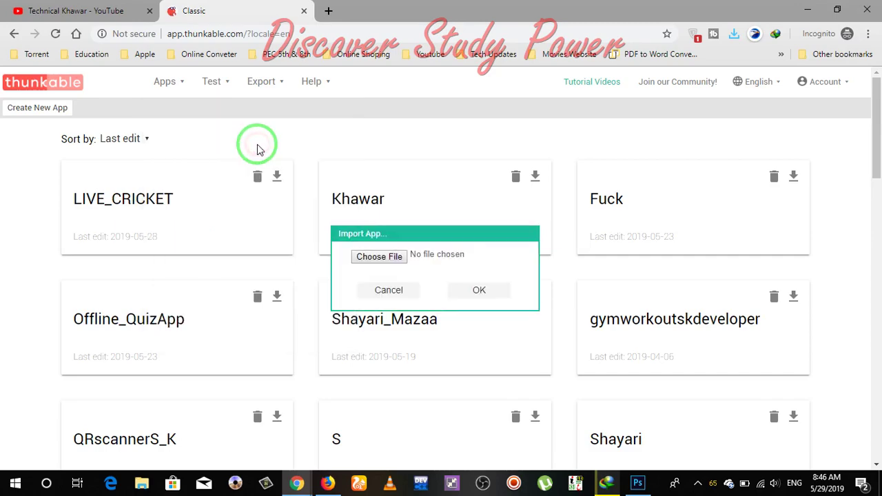
Step: Browse Downloads to LIVE_CRICKET.aia, then cancel the file picker without opening it
left_click(393, 257)
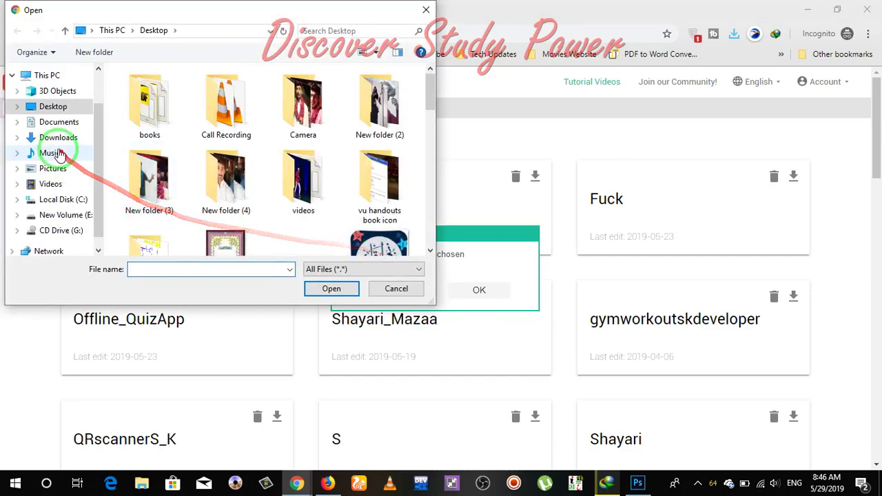
left_click(58, 137)
left_click(233, 190)
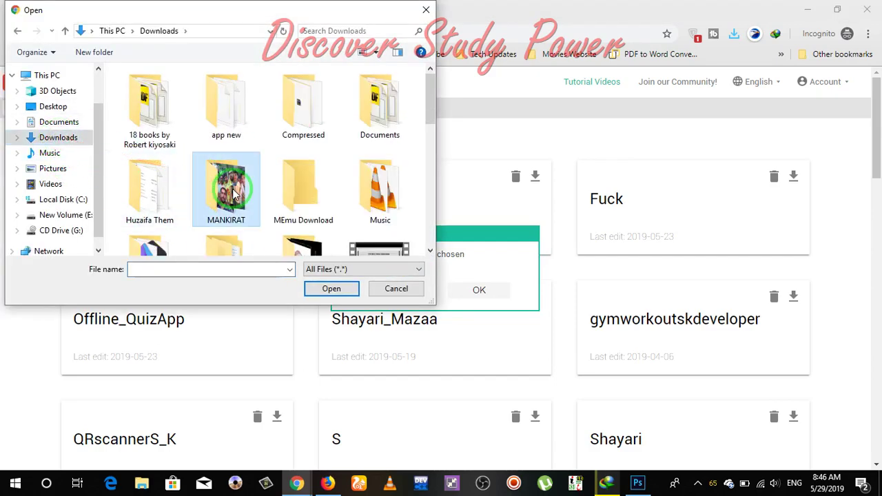
type("cooltext308653382615949.png")
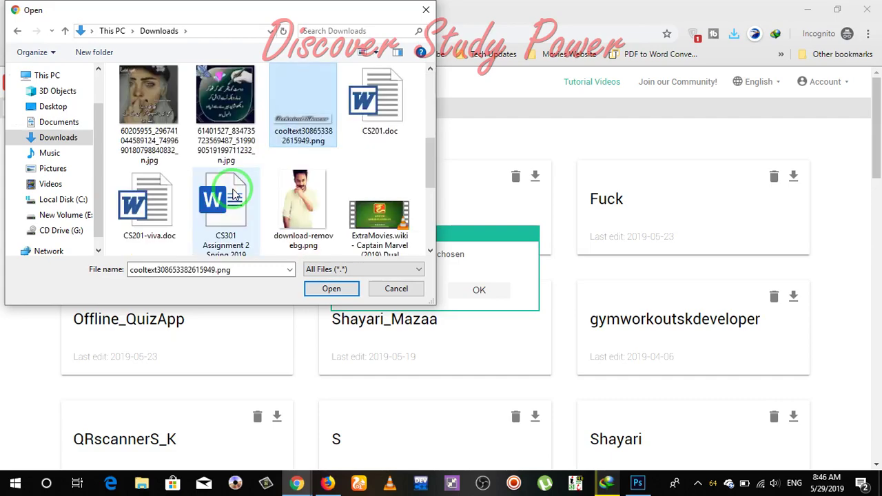
type("c")
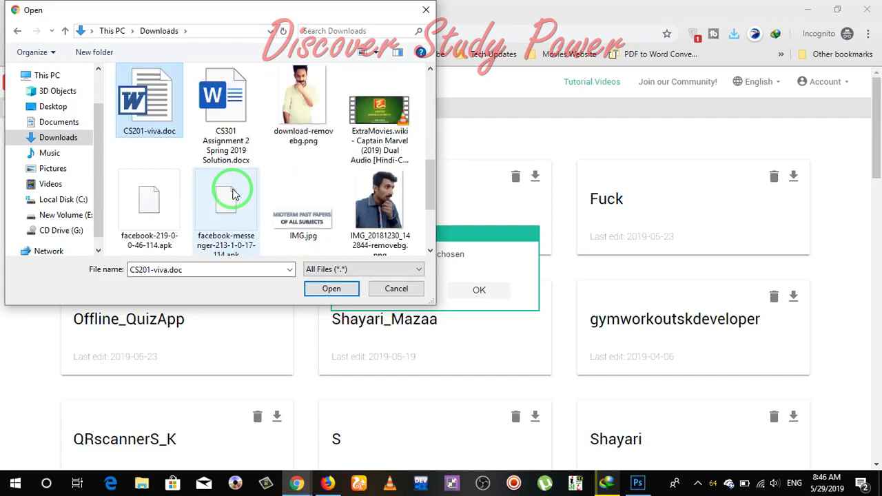
type("cc")
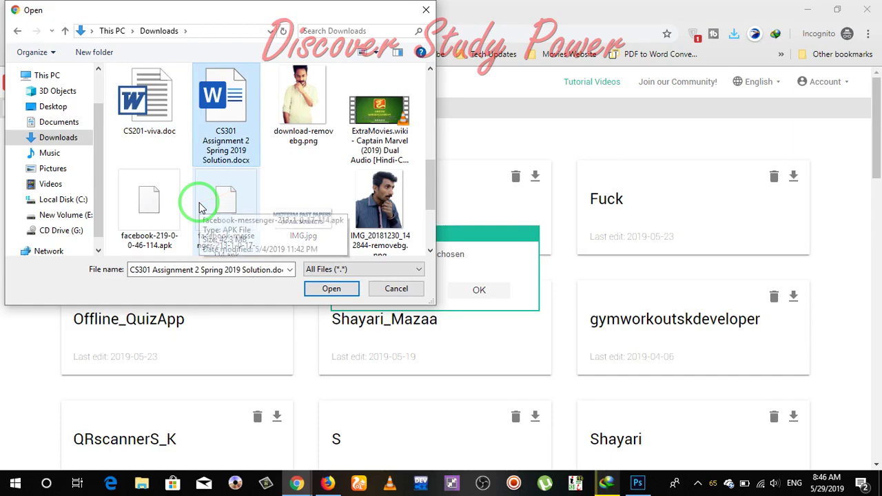
type("c")
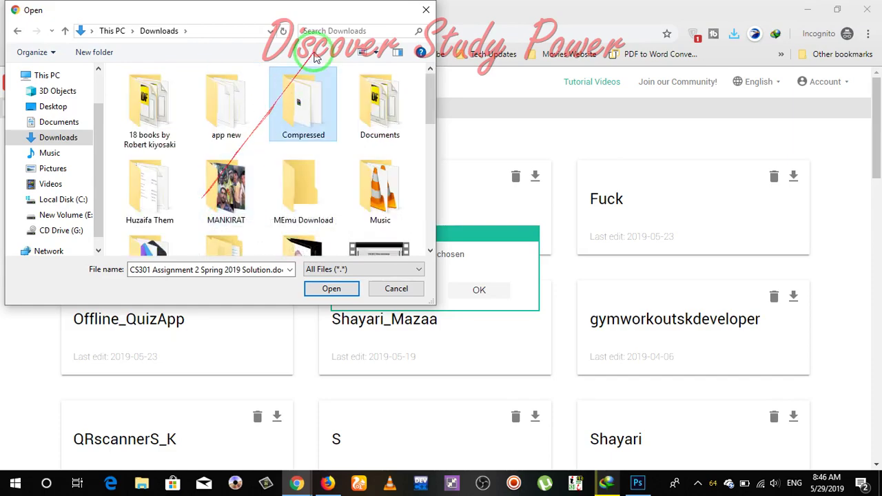
mouse_move(322, 21)
left_mouse_down()
mouse_move(310, 254)
mouse_move(391, 73)
left_mouse_up()
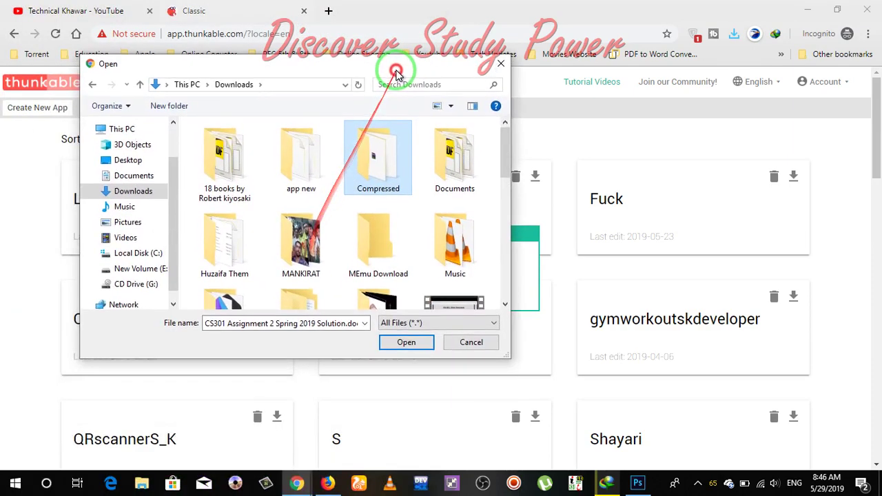
scroll(378, 155, "down", 5)
left_click(374, 154)
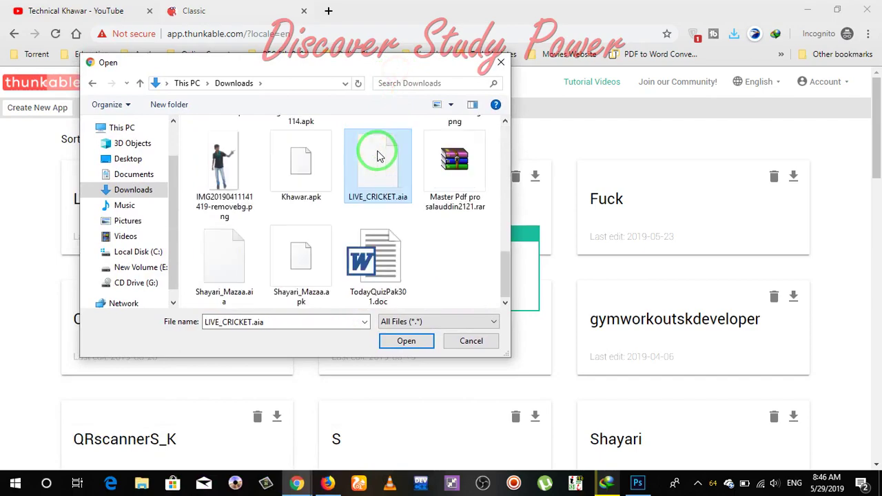
left_click_drag(375, 187, 424, 413)
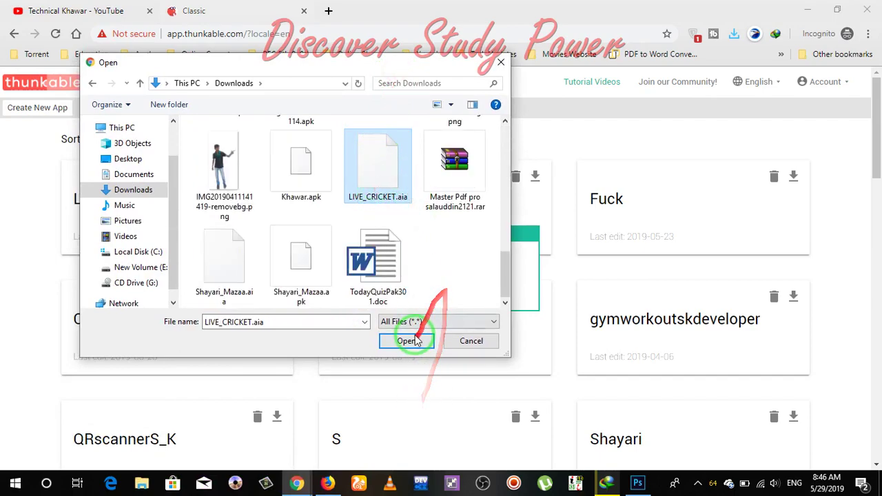
left_click(483, 342)
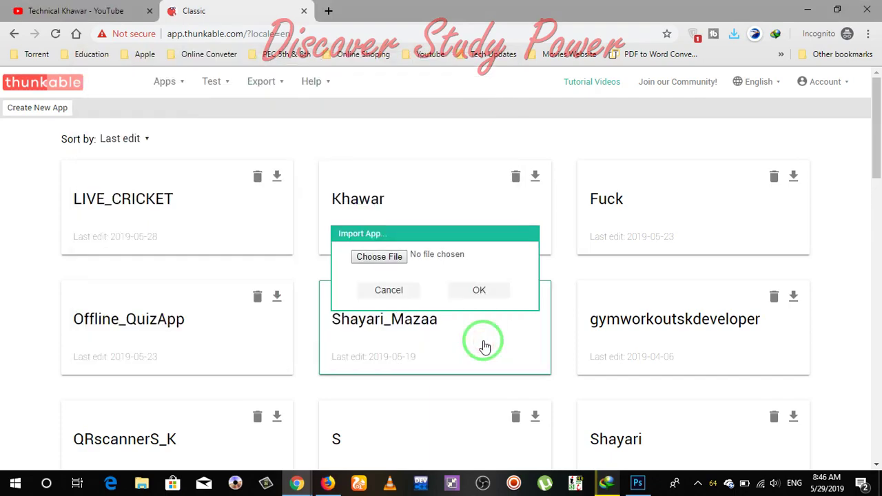
Step: Cancel the Import App dialog and open LIVE_CRICKET to view its AdMob components in the Designer
left_click(388, 292)
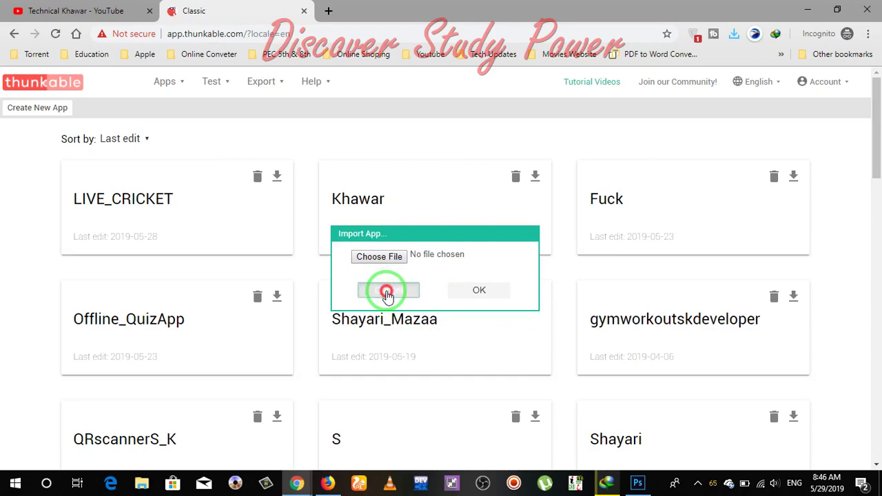
left_click(131, 191)
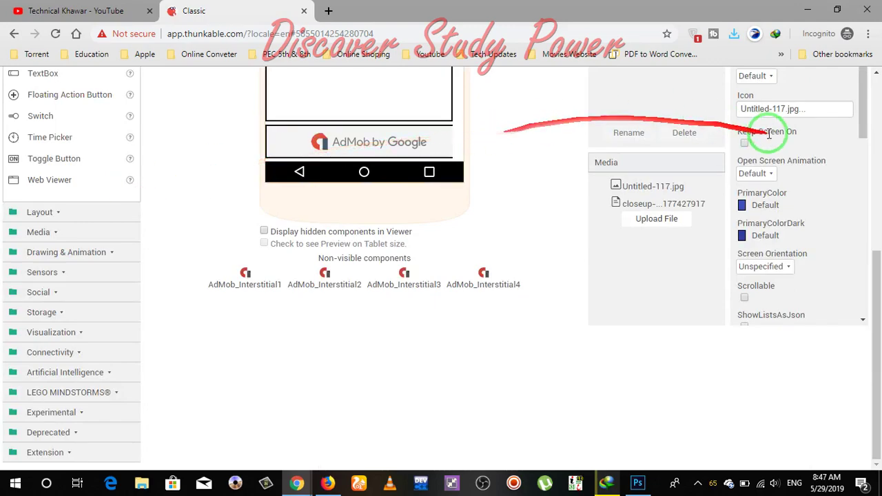
mouse_move(876, 129)
left_mouse_down()
mouse_move(867, 131)
mouse_move(872, 82)
left_mouse_up()
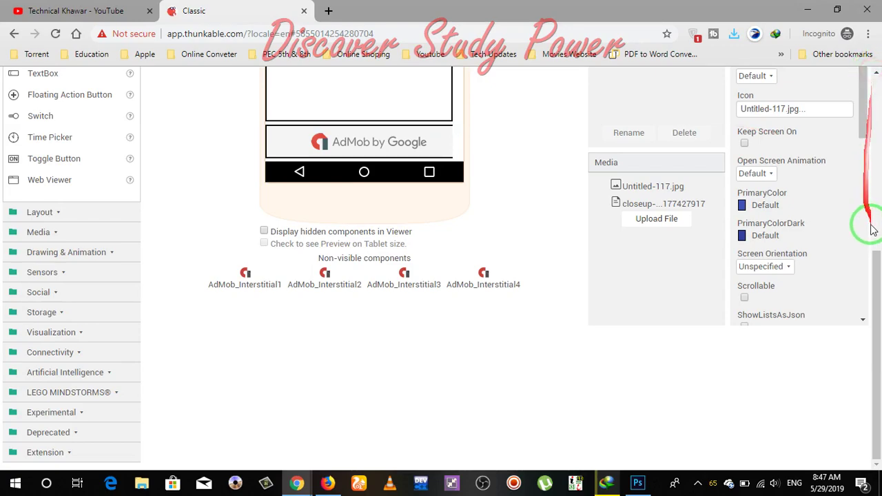
mouse_move(874, 256)
left_mouse_down()
mouse_move(869, 35)
mouse_move(880, 107)
left_mouse_up()
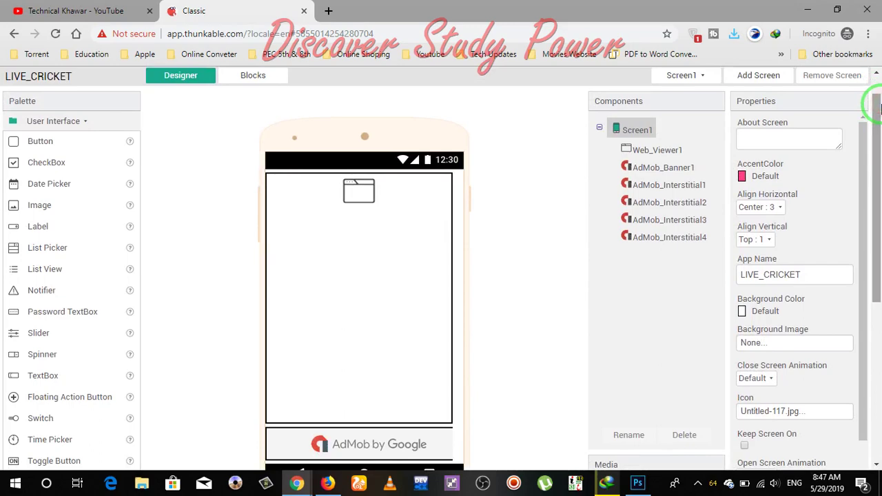
left_click(253, 77)
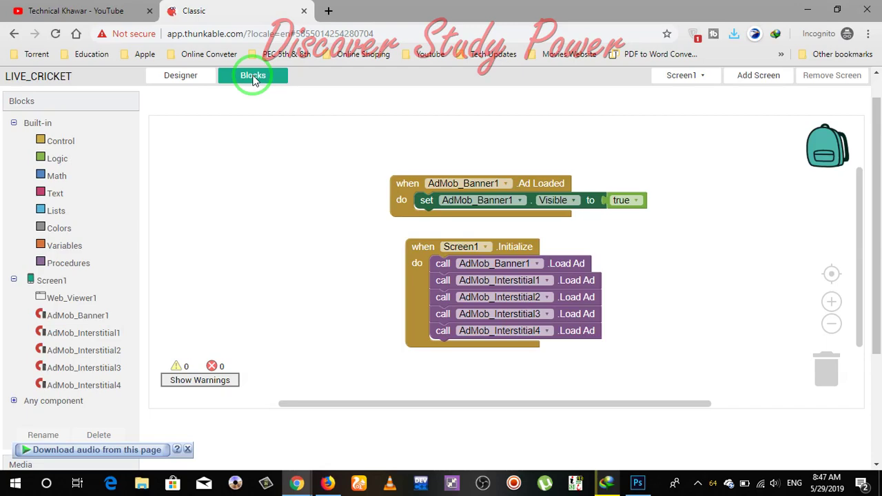
left_click(175, 81)
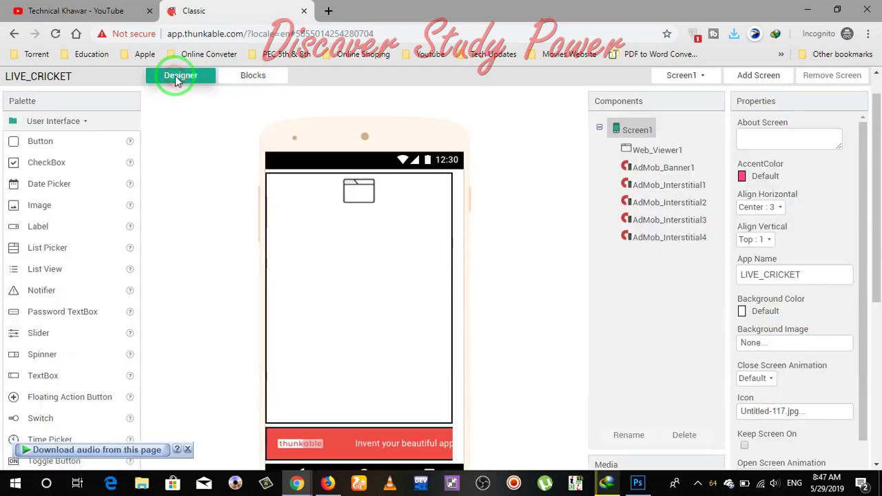
left_click(783, 274)
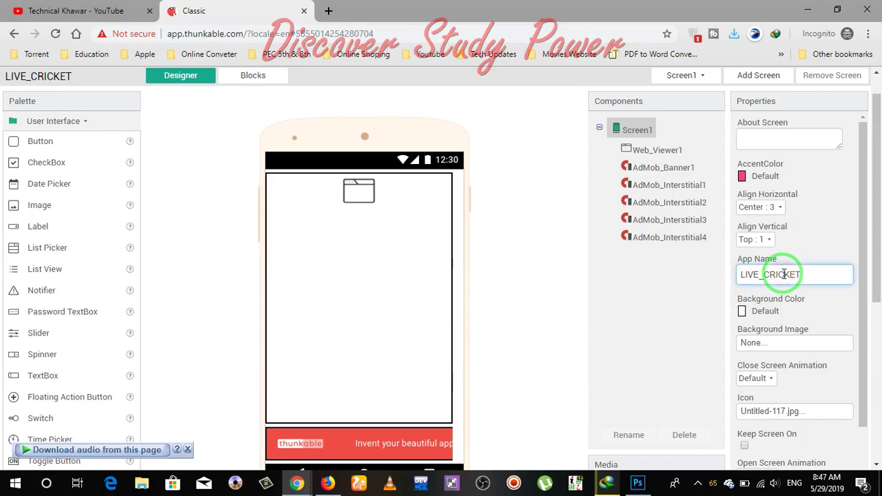
left_click_drag(861, 203, 867, 328)
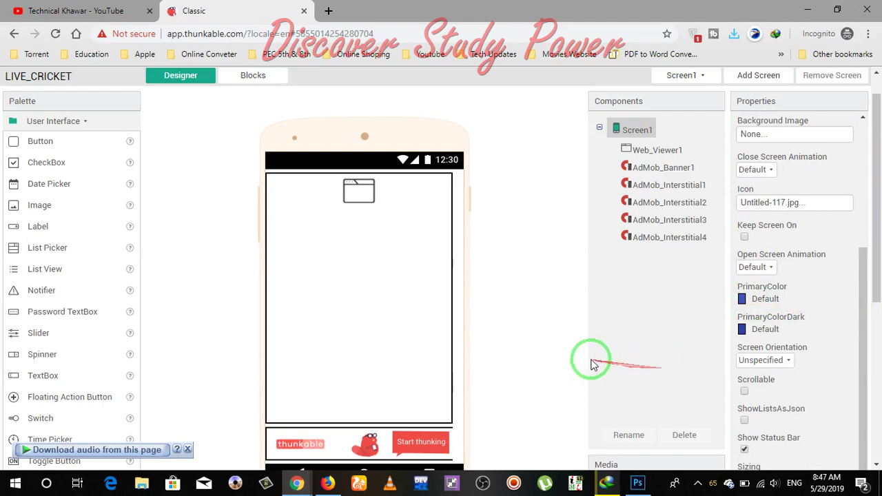
scroll(522, 353, "down", 1)
scroll(521, 355, "down", 2)
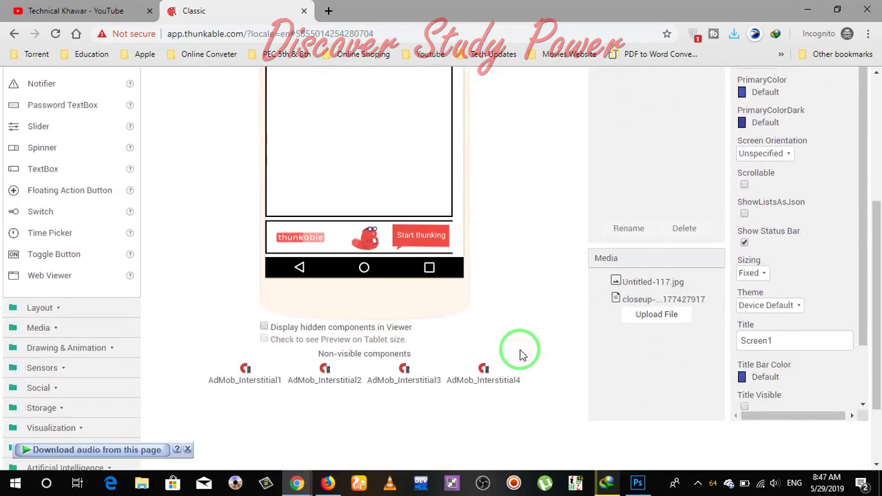
left_click(659, 281)
scroll(658, 284, "down", 1)
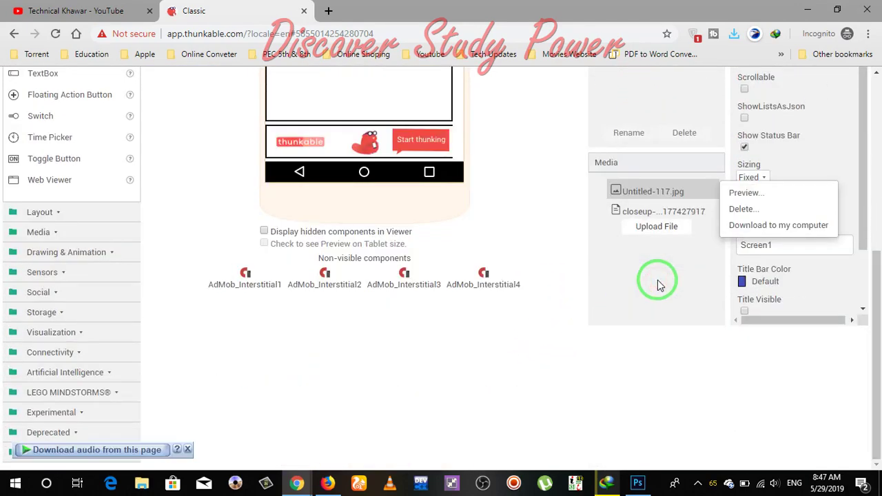
left_click(737, 195)
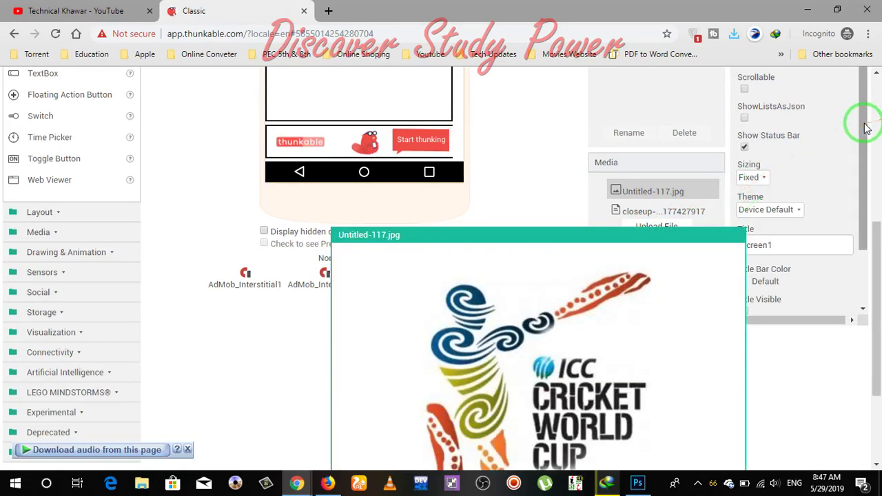
left_click_drag(867, 124, 872, 293)
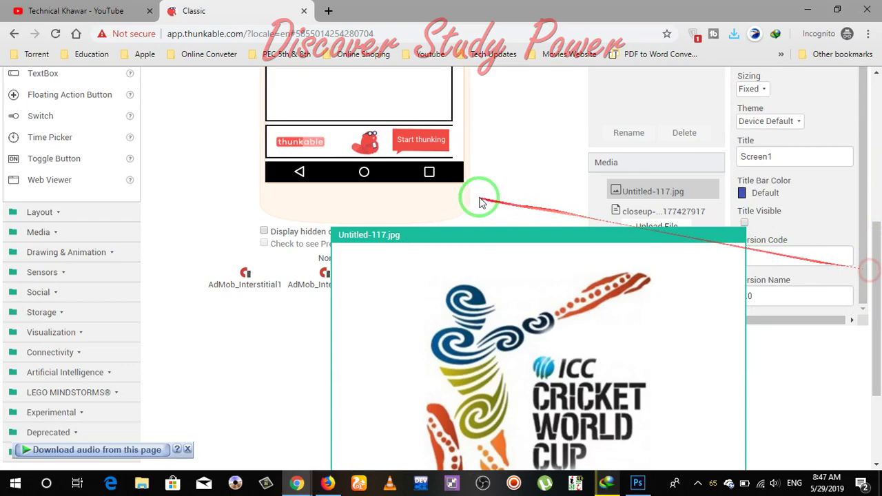
left_click_drag(510, 242, 313, 79)
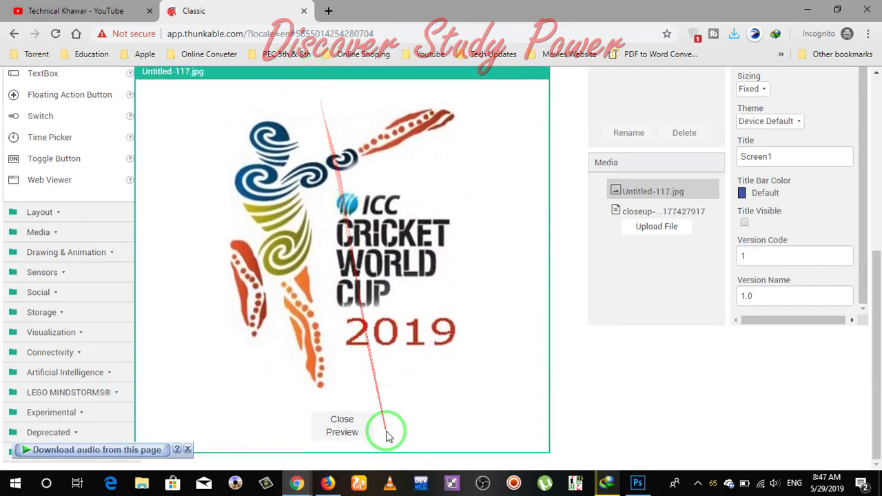
left_click(350, 429)
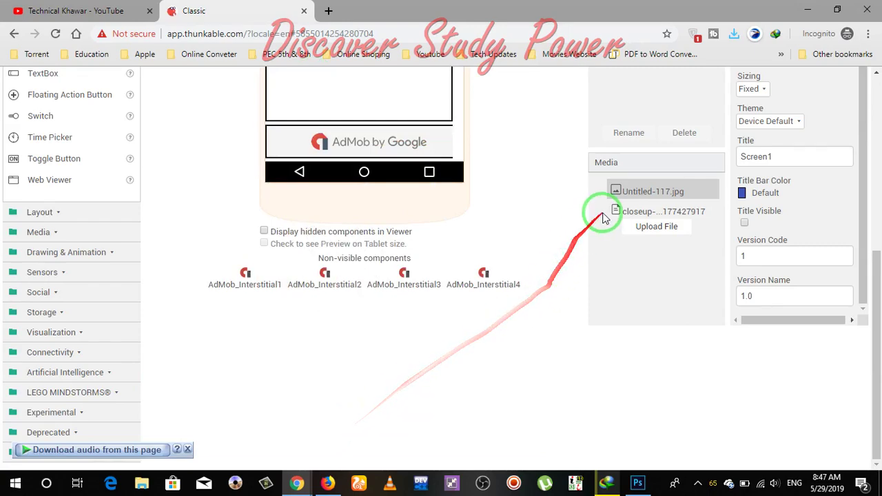
left_click(666, 229)
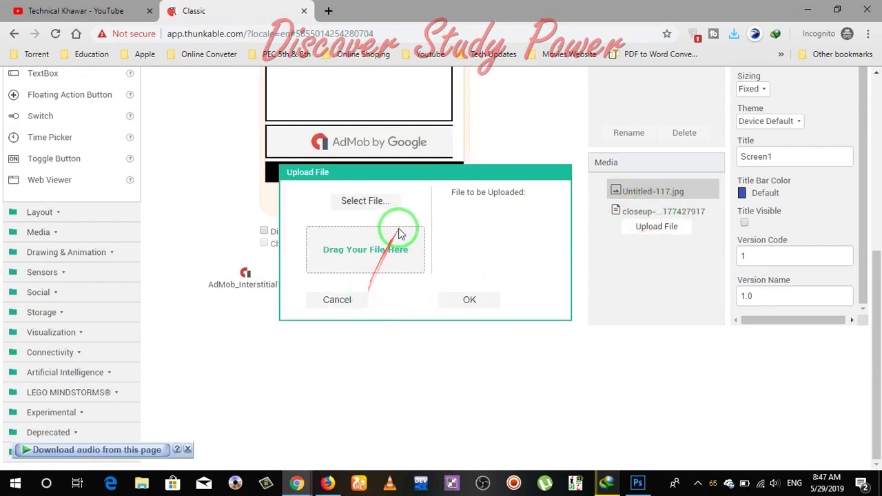
left_click(469, 301)
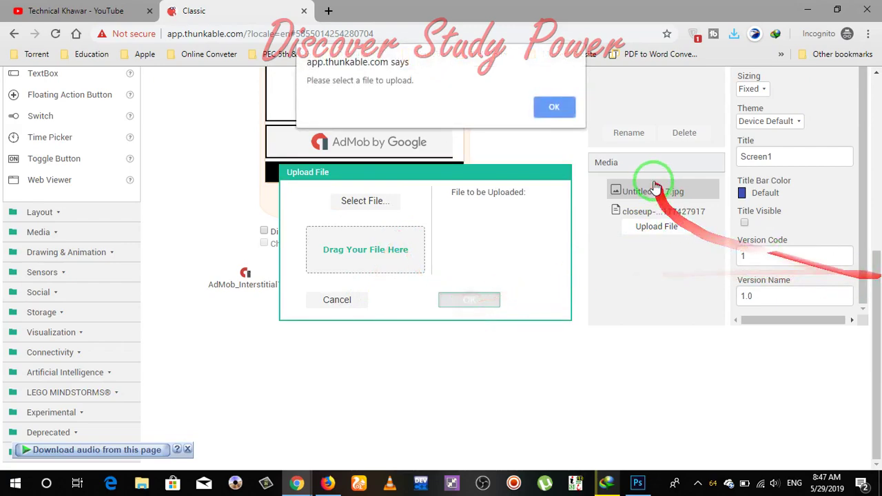
left_click(558, 108)
left_click(325, 299)
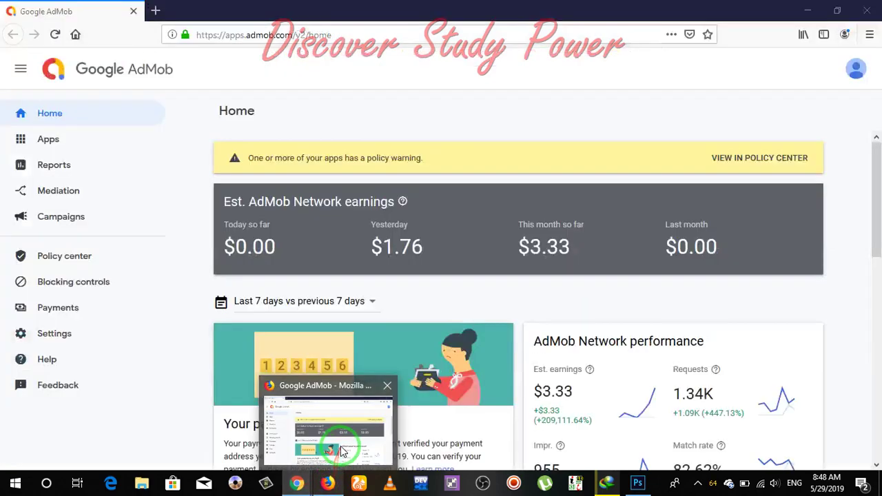
left_click(338, 427)
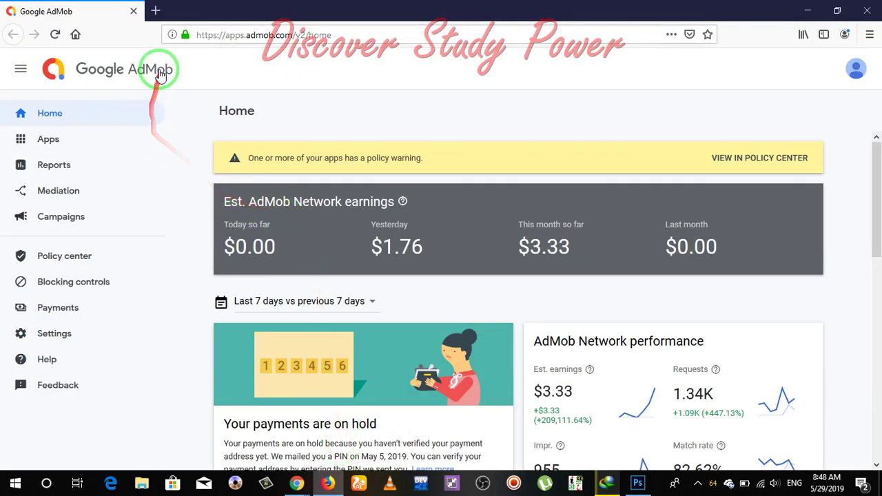
Step: Copy the Live Cricket Banner ID from the Live Cricket app's AdMob ad units page, then return to Thunkable
left_click(98, 140)
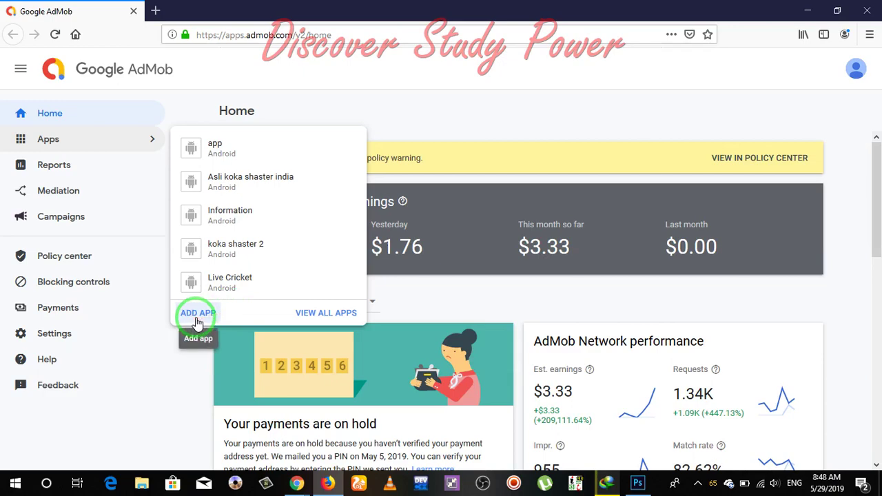
left_click(227, 285)
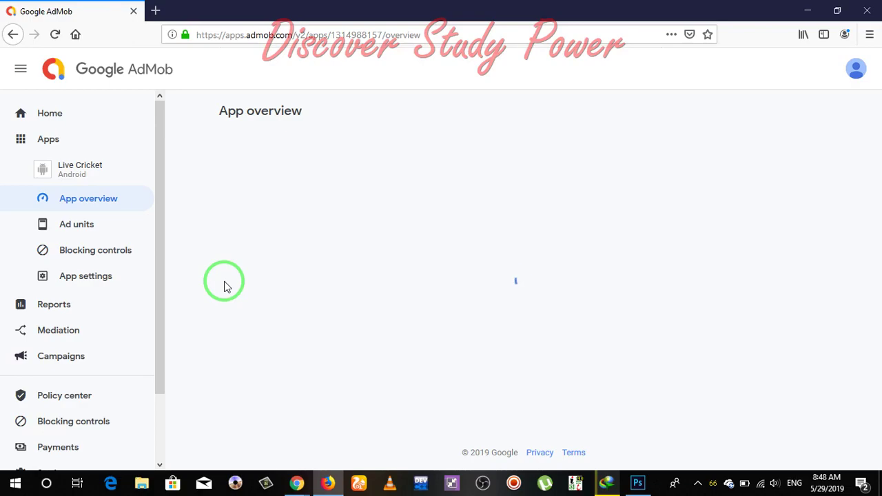
left_click(94, 235)
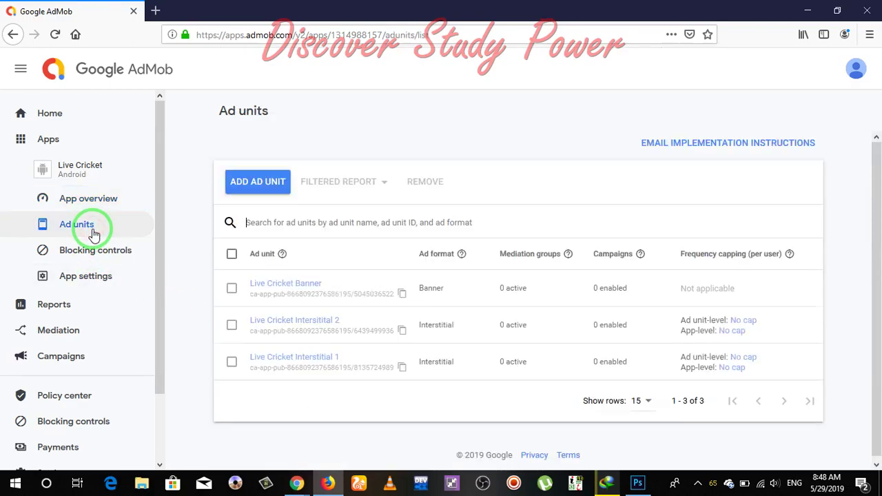
left_click(401, 295)
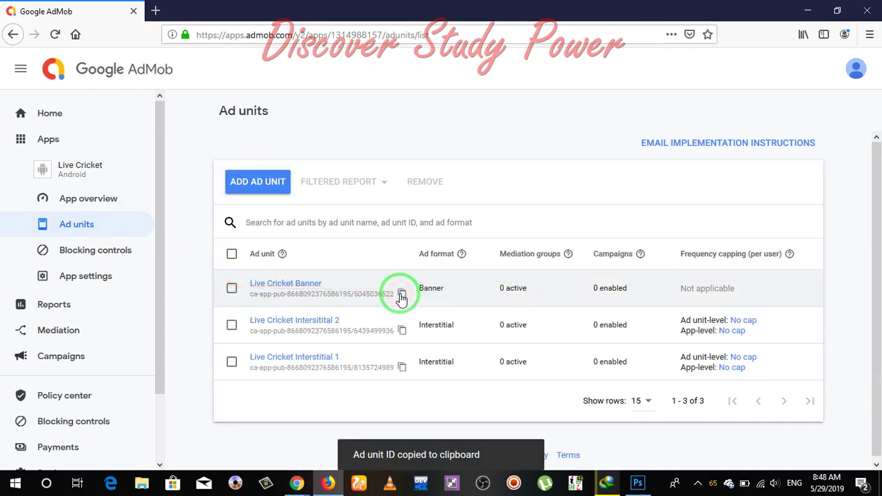
mouse_move(296, 483)
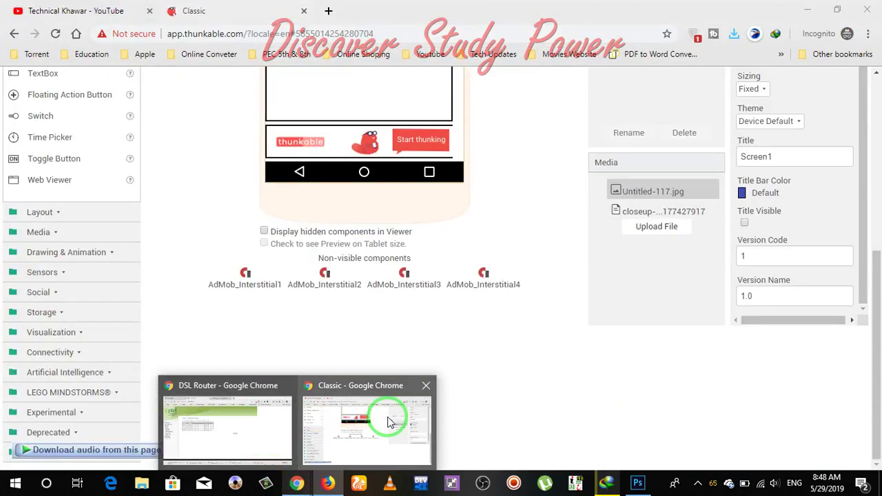
left_click(388, 420)
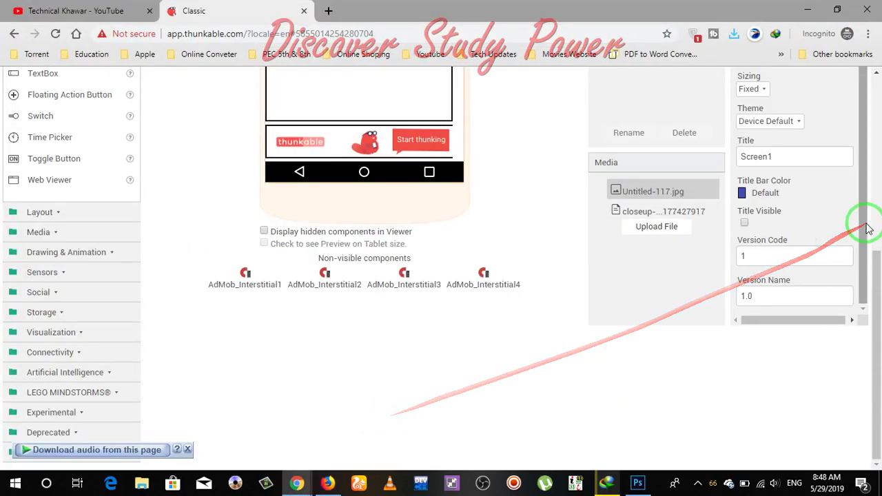
Step: Replace AdMob_Banner1's Ad Unit ID with the pasted Live Cricket Banner ID
left_click_drag(876, 269, 880, 90)
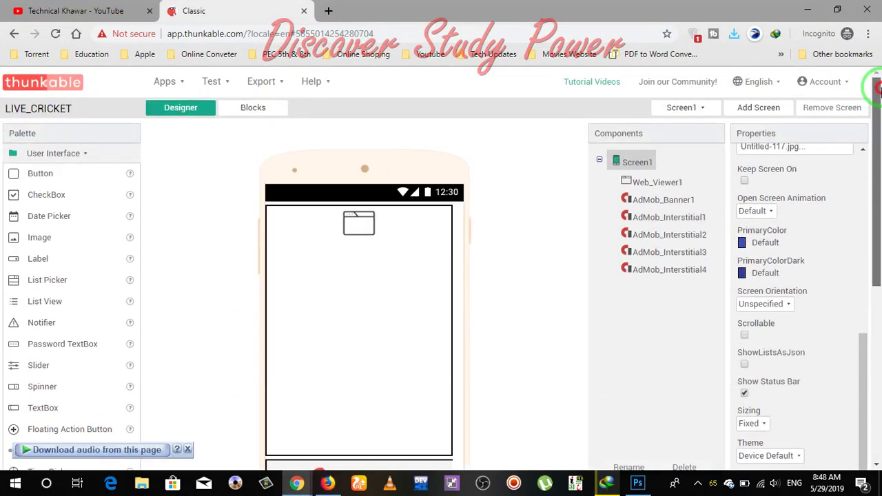
left_click(665, 200)
left_click(783, 173)
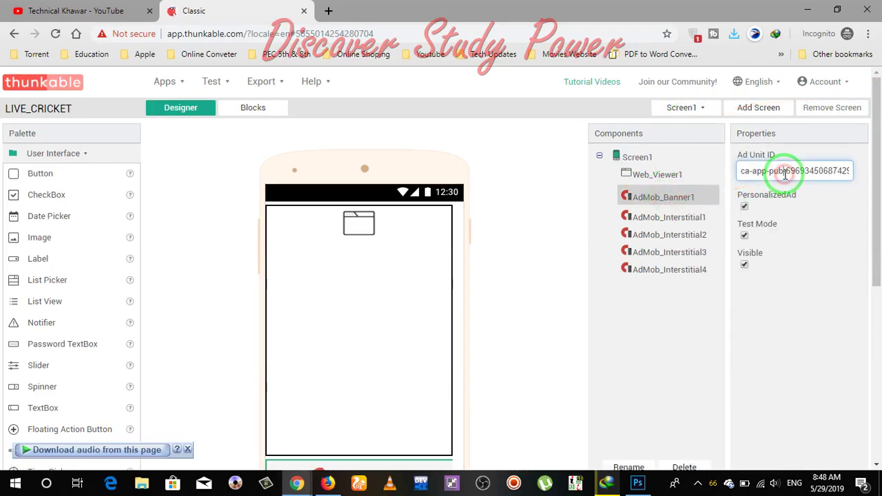
key("ctrl+a")
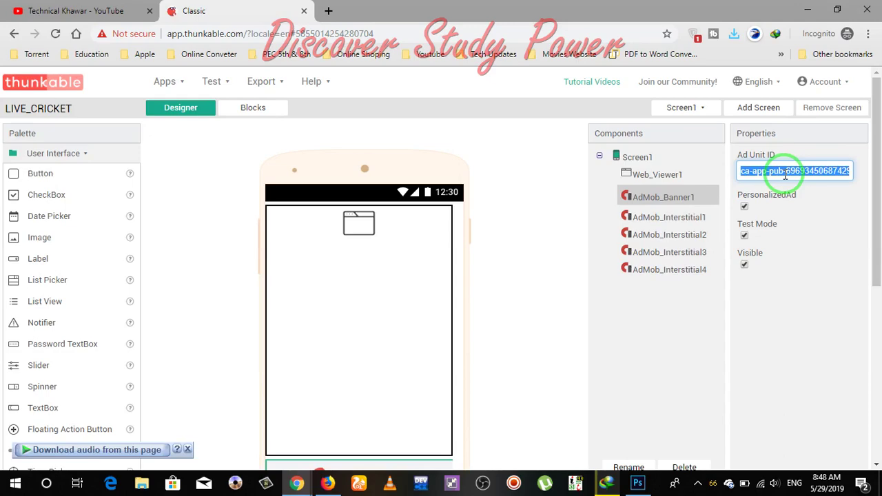
key("ctrl+v")
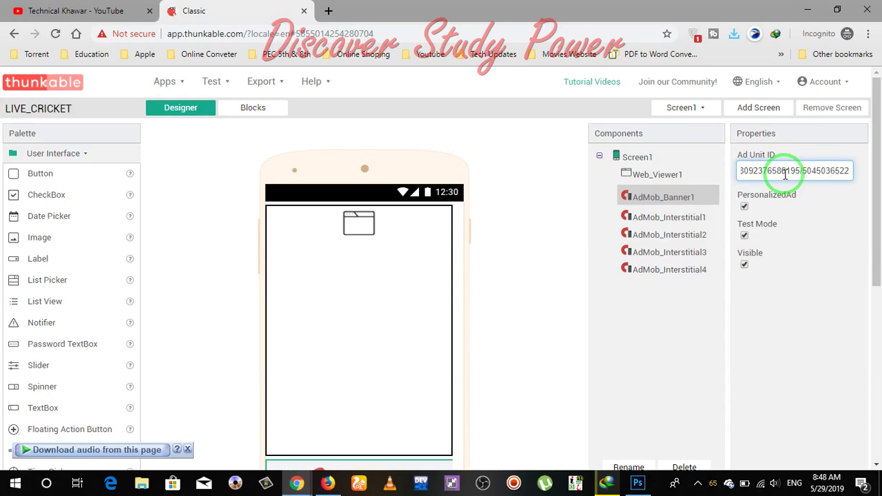
Step: Copy the Live Cricket Intersitital 2 ad unit ID from AdMob and return to Thunkable
left_click(329, 482)
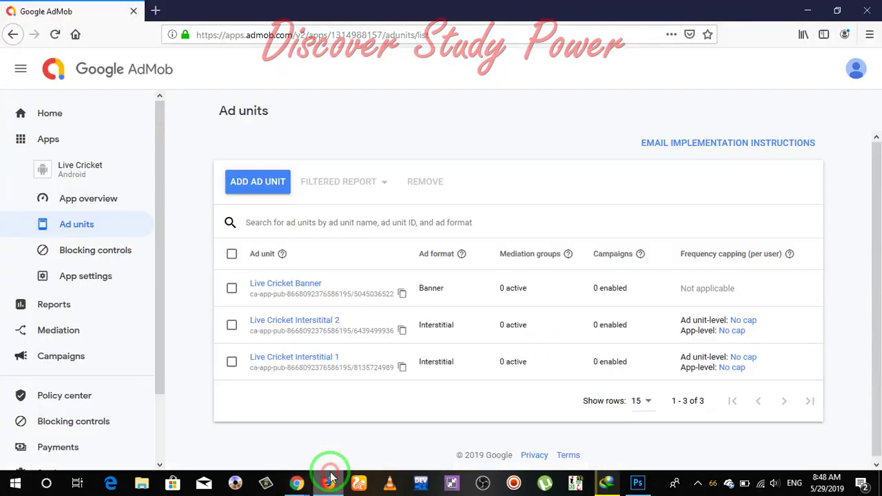
left_click(402, 331)
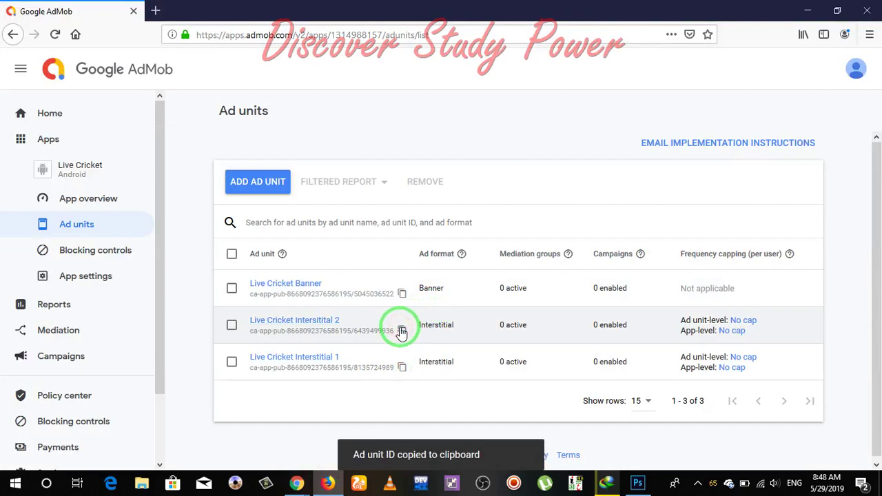
left_click(329, 484)
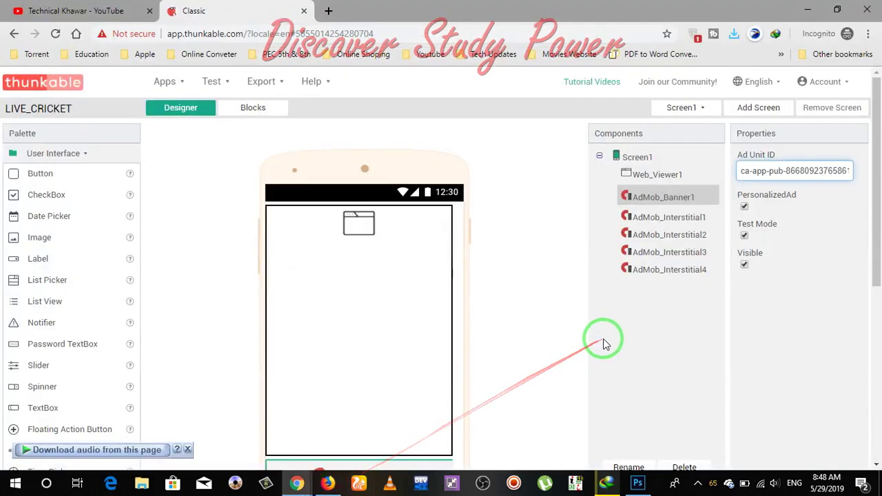
Step: Paste the Intersitital 2 ID into the Ad Unit ID of AdMob_Interstitial1 and AdMob_Interstitial2
left_click(685, 215)
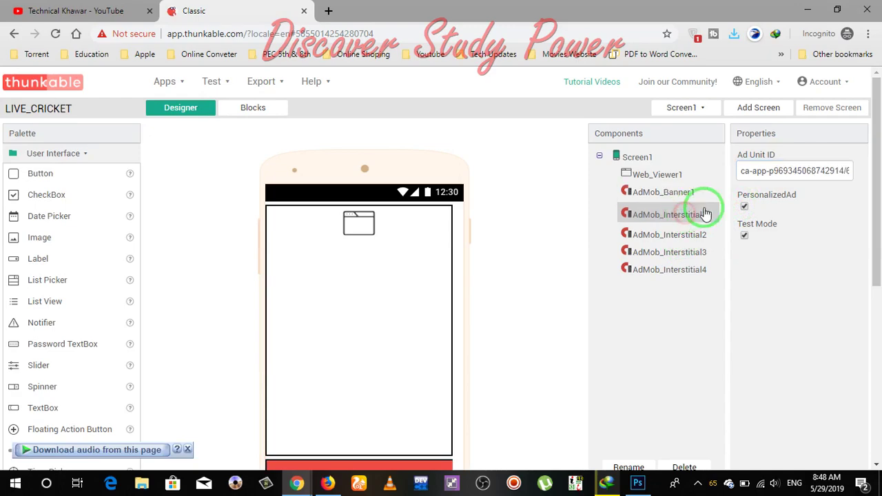
triple_click(783, 171)
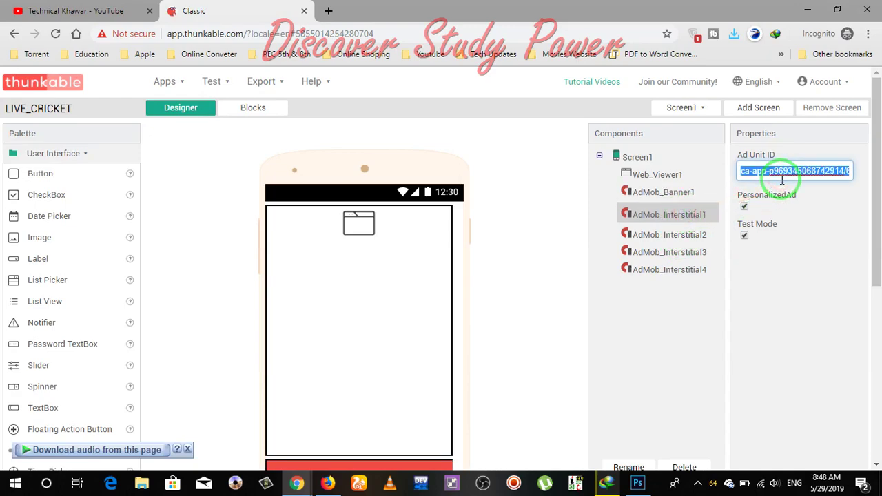
key("ctrl+v")
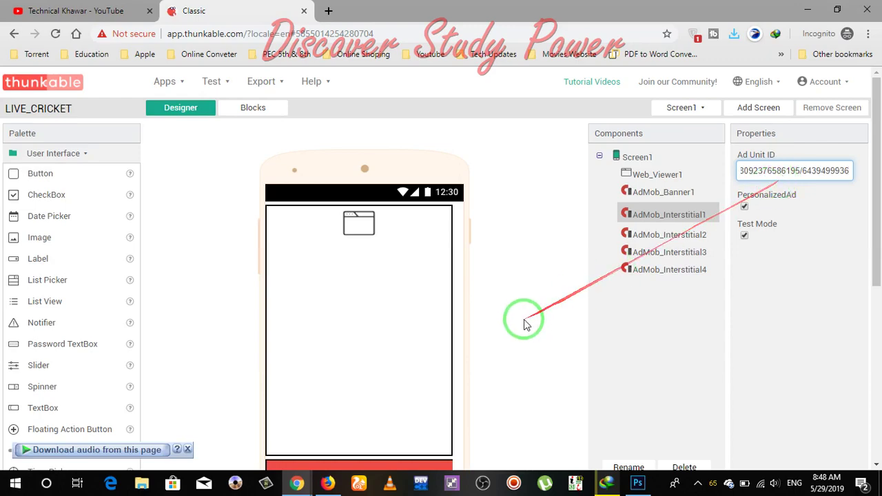
left_click(666, 232)
left_click(787, 164)
key("ctrl+a")
key("ctrl+v")
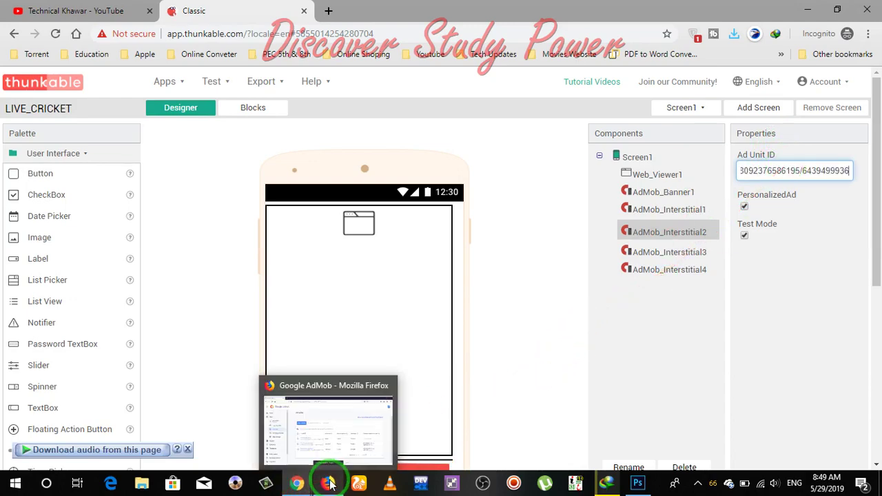
left_click(359, 414)
Step: Copy the Live Cricket Intersitital 1 ID and paste it as AdMob_Interstitial3's Ad Unit ID
left_click(401, 367)
mouse_move(296, 484)
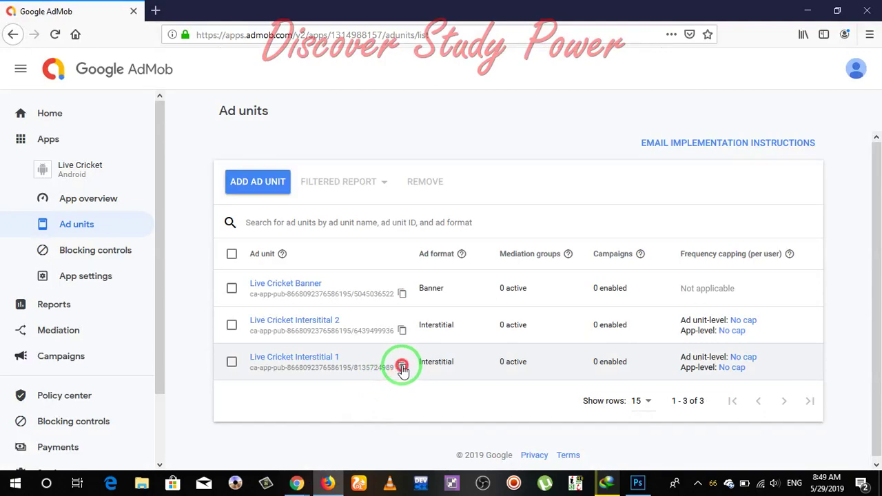
left_click(313, 422)
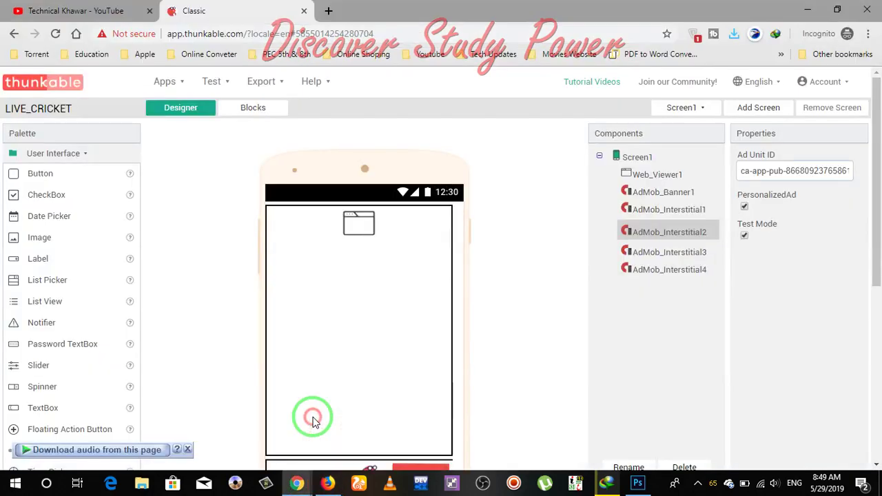
left_click(683, 256)
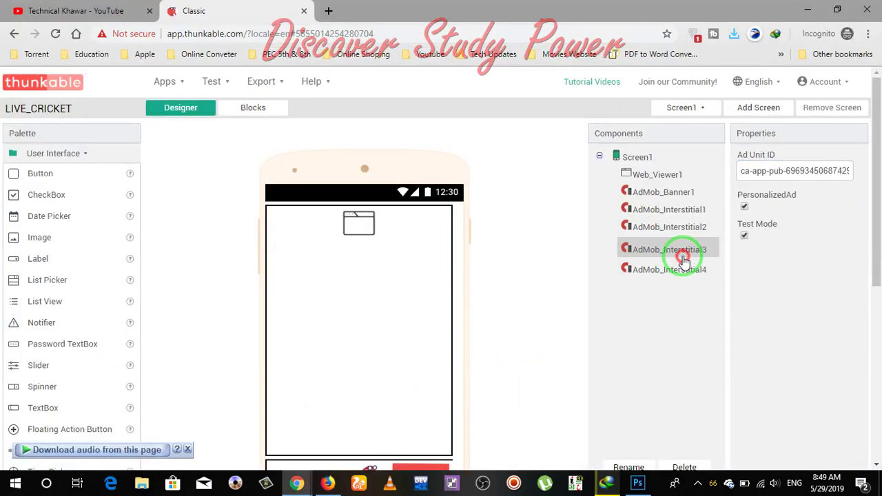
left_click(784, 166)
key("ctrl+a")
key("ctrl+v")
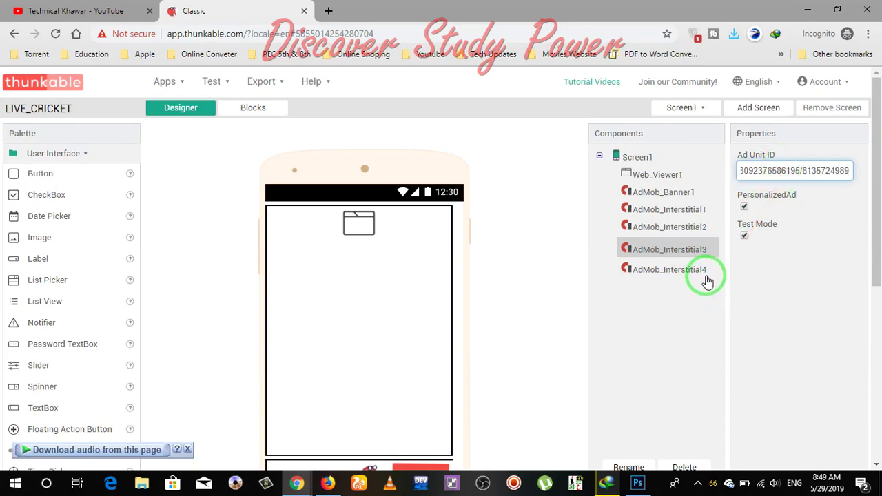
Step: Paste the same Intersitital 1 ID into AdMob_Interstitial4's Ad Unit ID, then show Screen1's properties
left_click(703, 276)
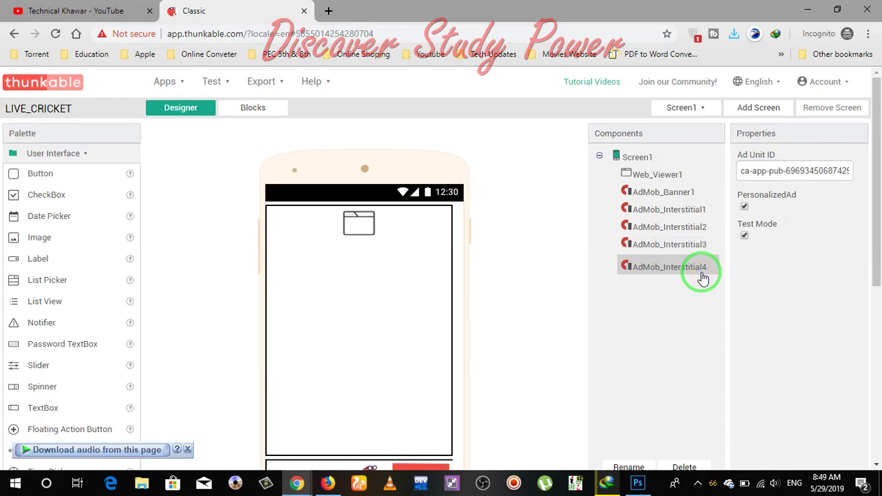
left_click(801, 174)
key("ctrl+a")
key("ctrl+v")
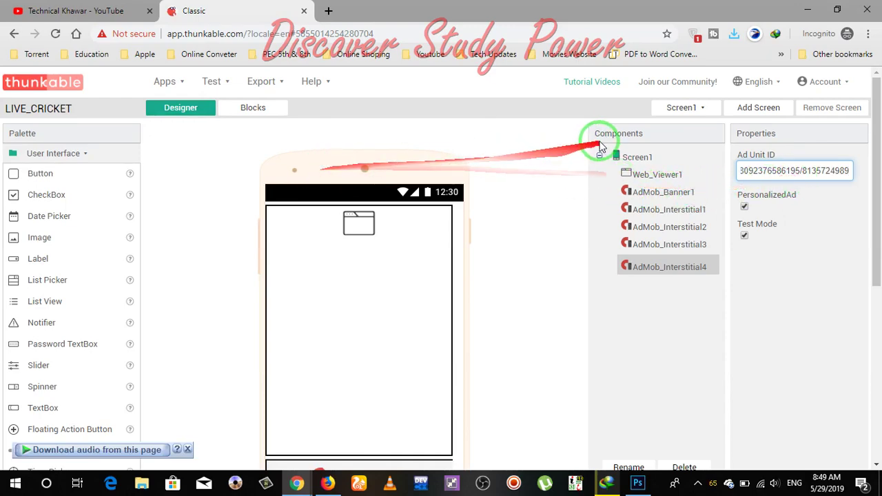
left_click(625, 160)
left_click(761, 174)
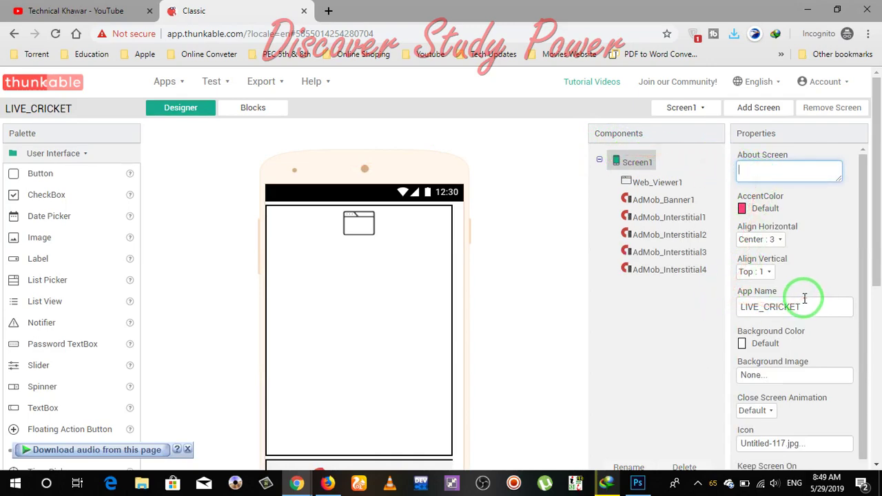
left_click(748, 344)
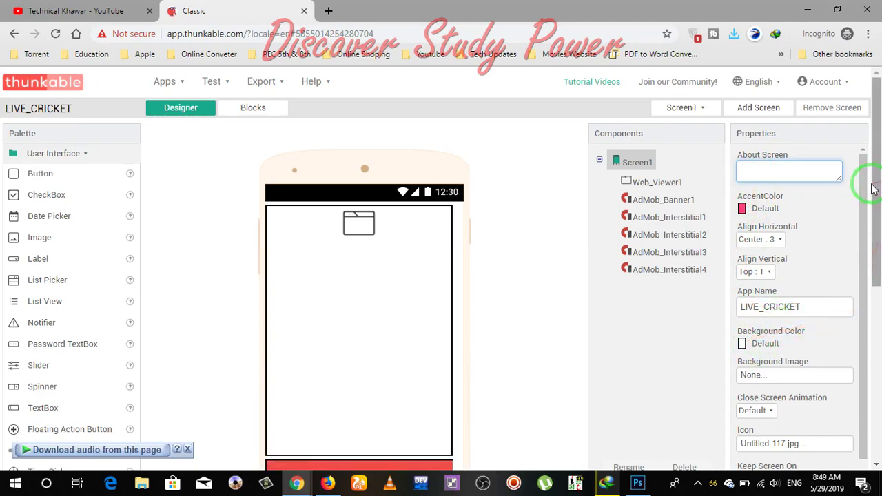
left_click_drag(862, 182, 866, 257)
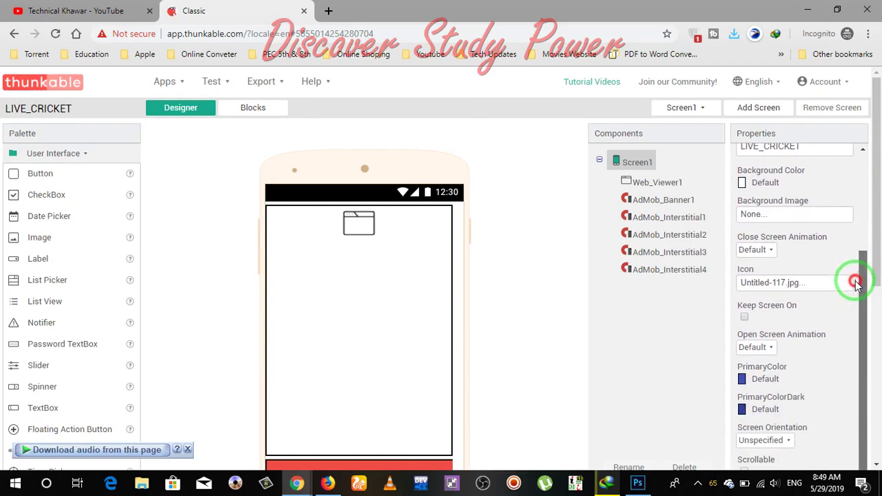
mouse_move(865, 257)
left_mouse_down()
mouse_move(844, 411)
mouse_move(378, 171)
left_mouse_up()
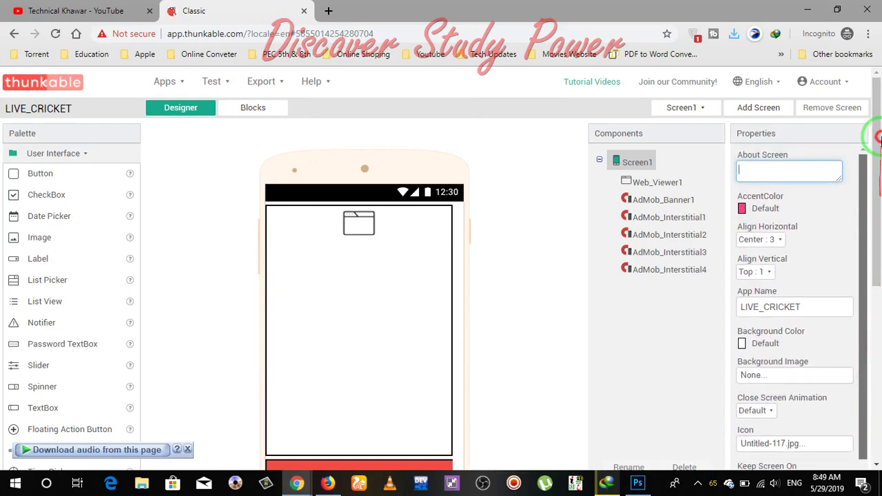
left_click(267, 85)
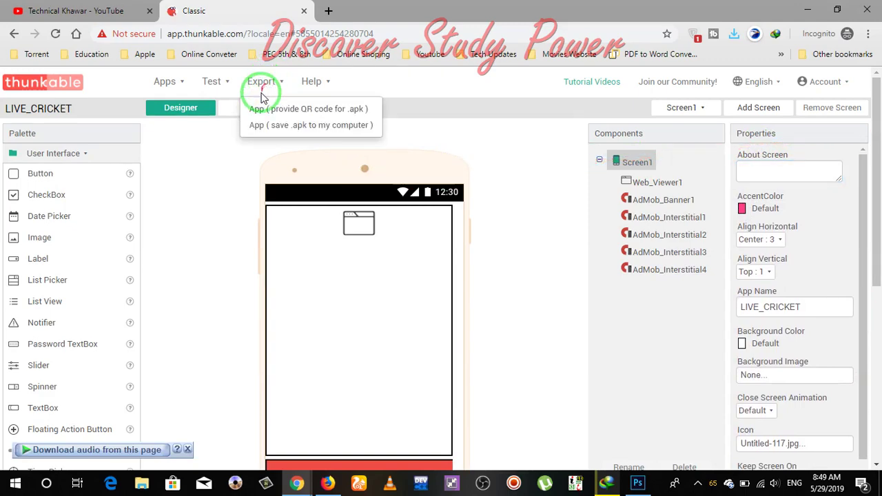
Step: Export the LIVE_CRICKET app as LIVE_CRICKET.apk (4.9 MB) to the computer
left_click(264, 136)
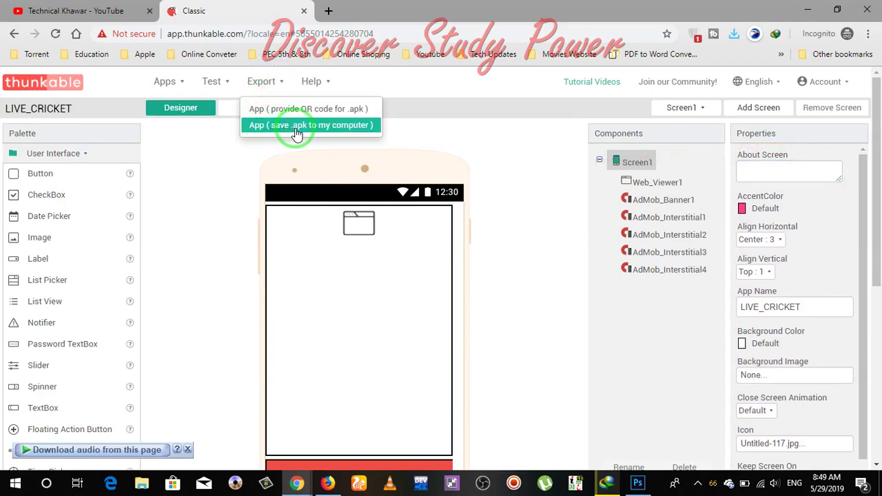
left_click(297, 131)
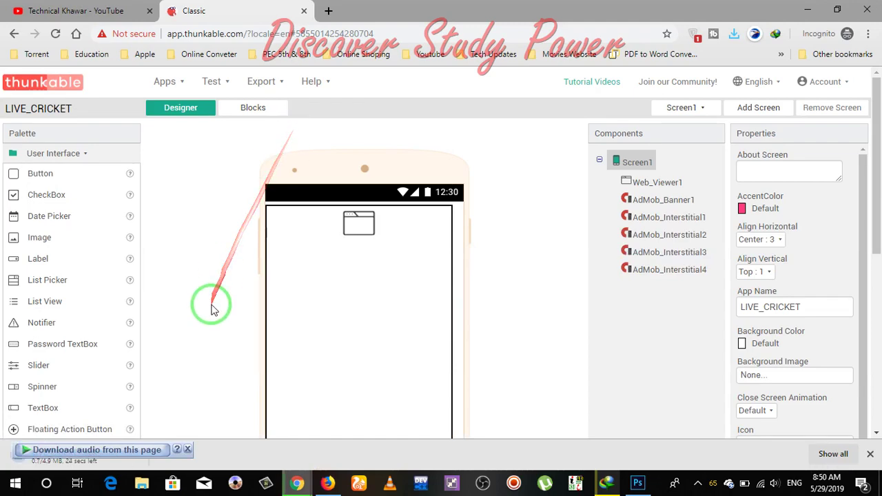
left_click_drag(184, 451, 180, 375)
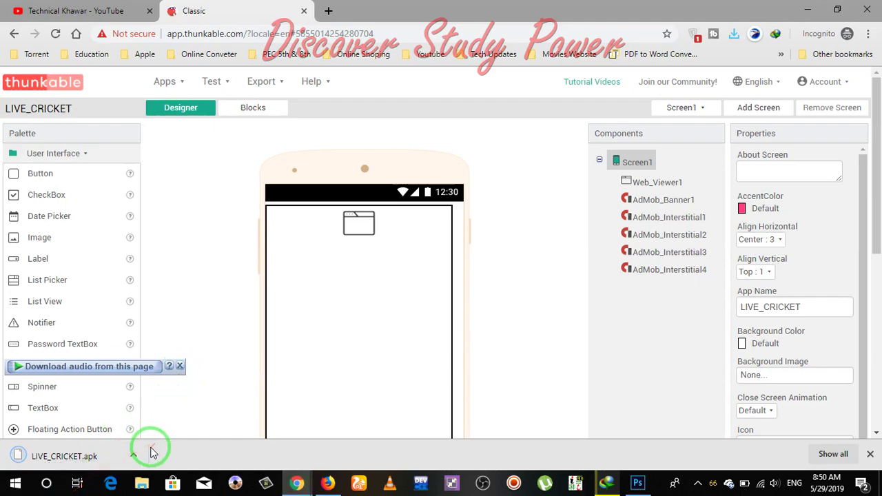
Step: In a new tab of the regular Chrome window, open MediaFire from the Android App Free Upload bookmarks
left_click(330, 19)
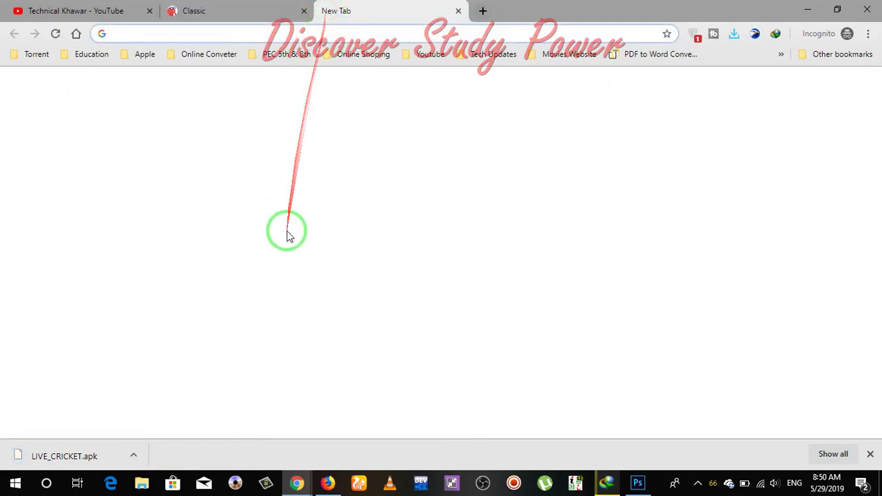
left_click(253, 437)
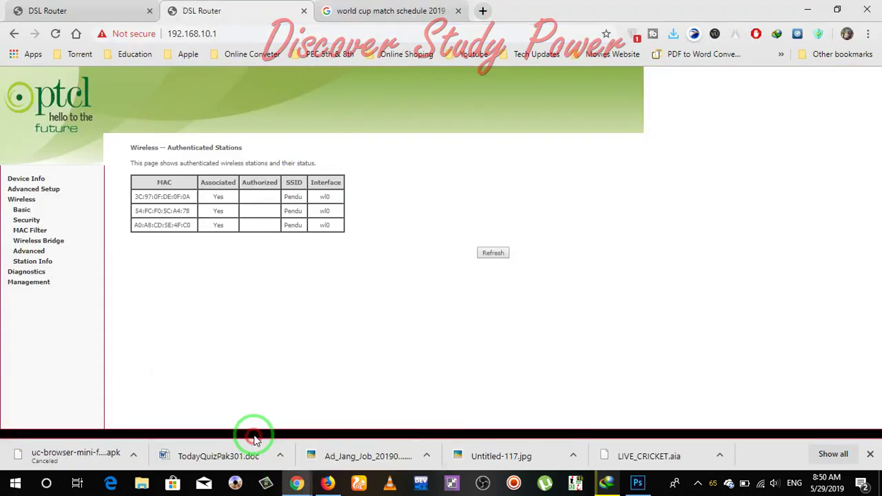
left_click(482, 10)
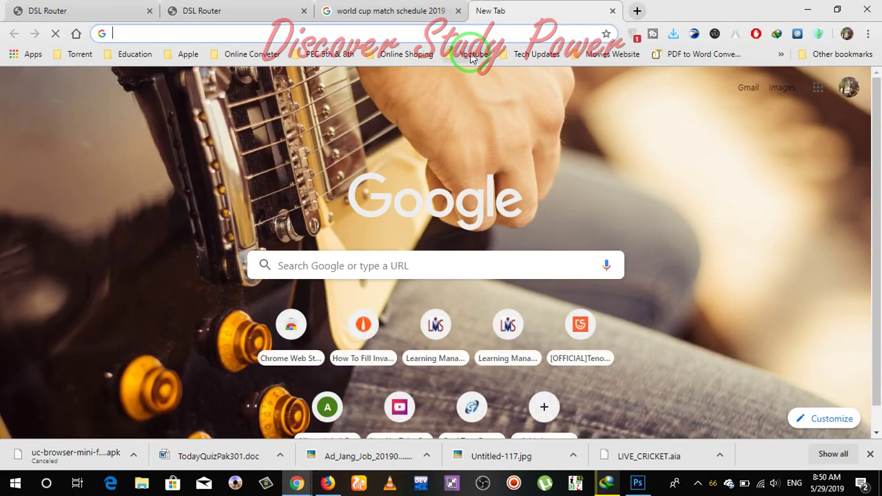
left_click(470, 55)
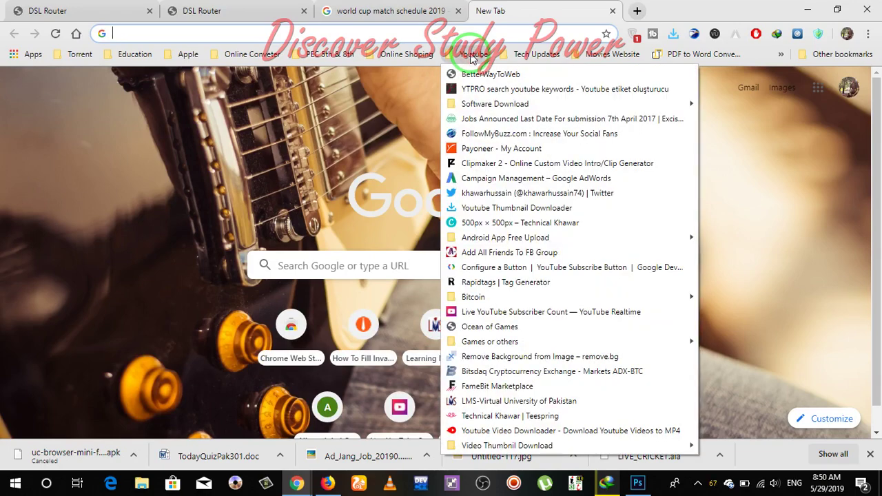
mouse_move(505, 238)
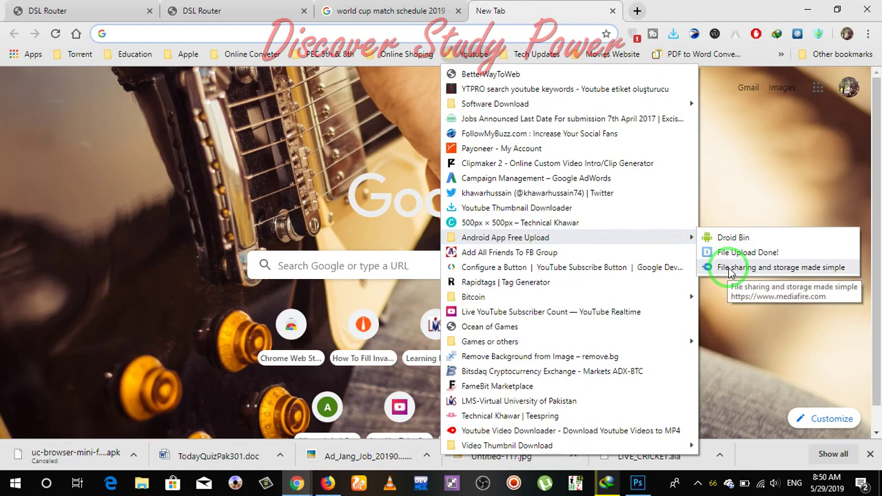
left_click(731, 269)
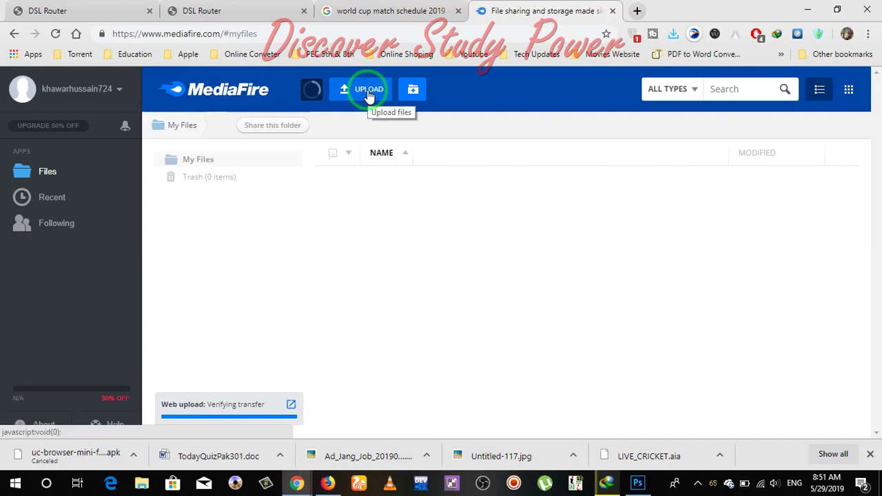
Step: Queue LIVE_CRICKET.apk (4.94MB) from the Downloads folder in MediaFire's from-computer upload
left_click(369, 89)
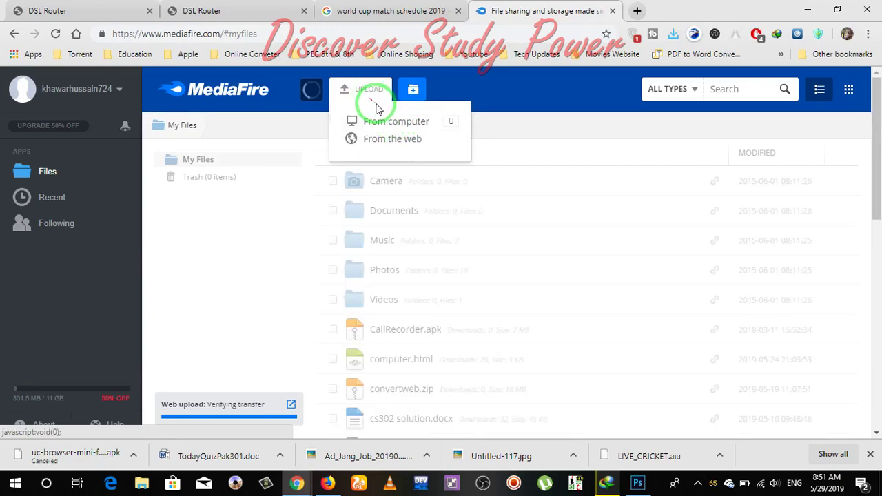
left_click(403, 129)
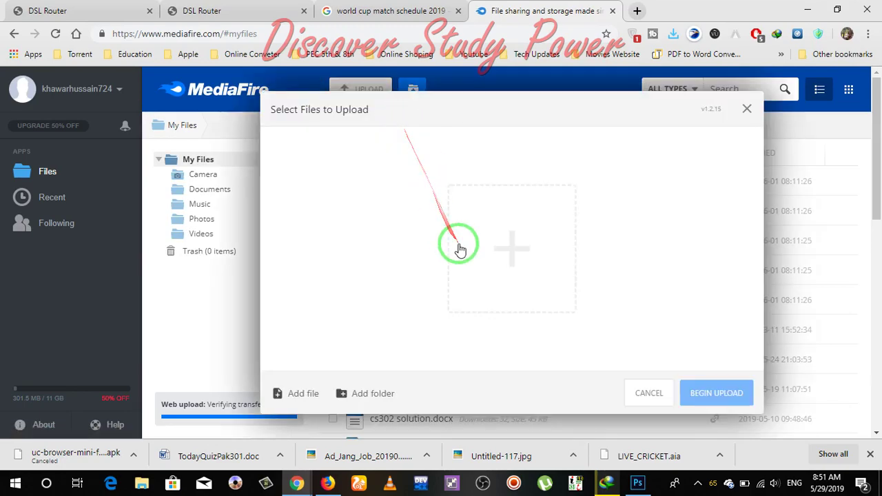
left_click(508, 263)
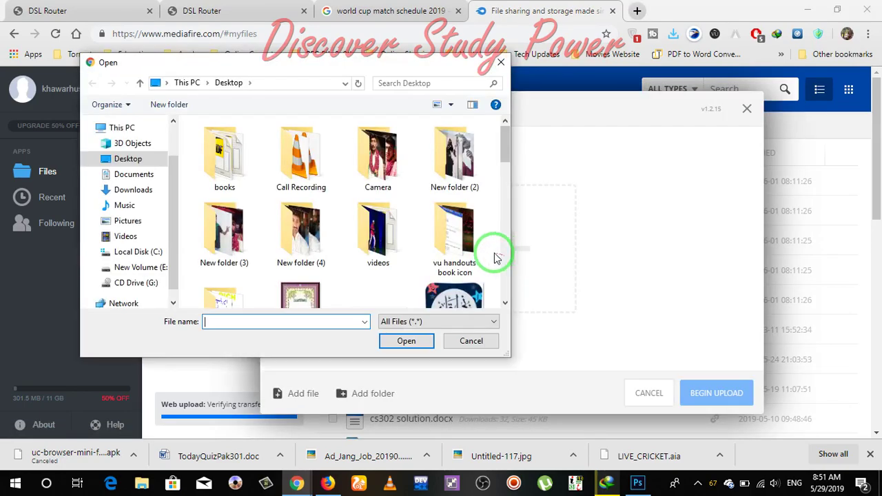
left_click(146, 189)
left_click(223, 230)
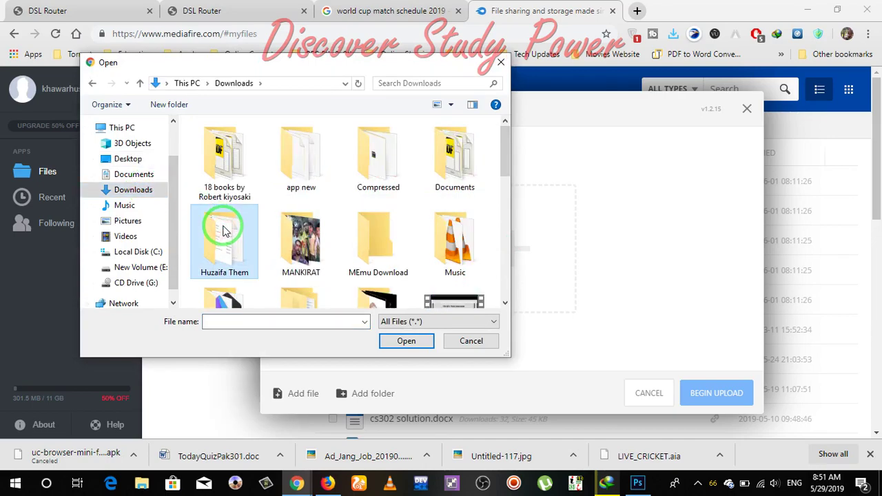
key("l")
key("l")
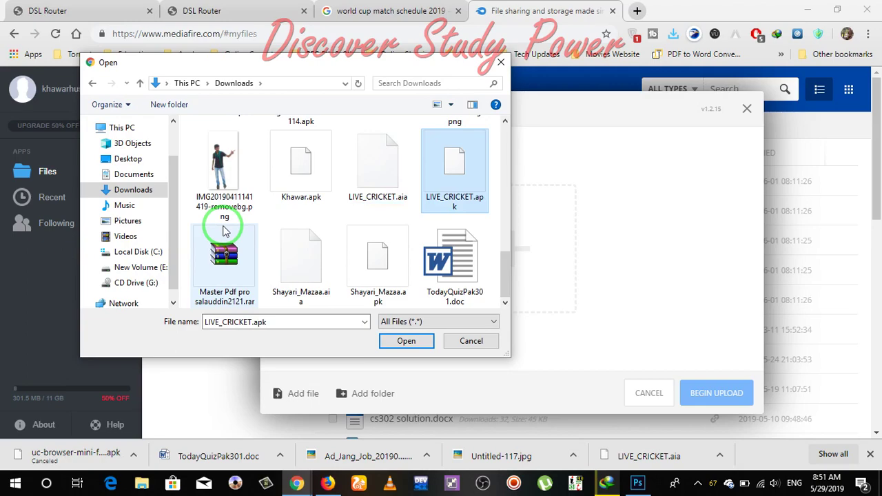
left_click(460, 205)
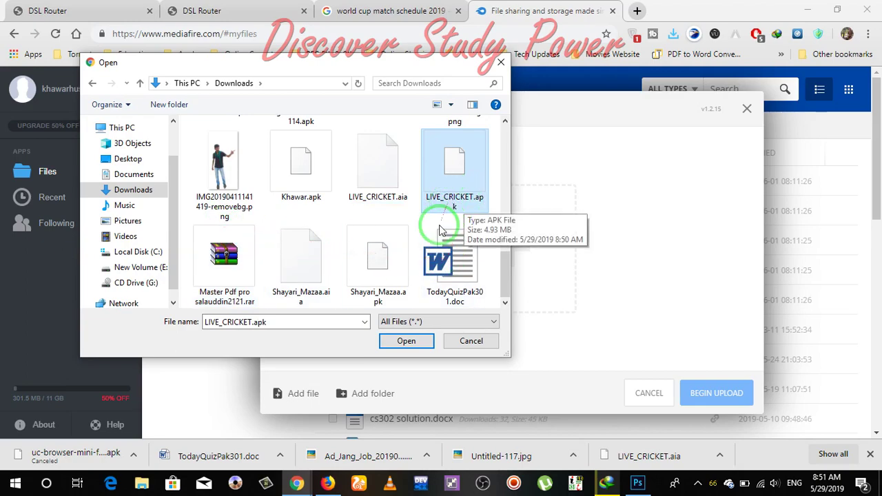
left_click(409, 340)
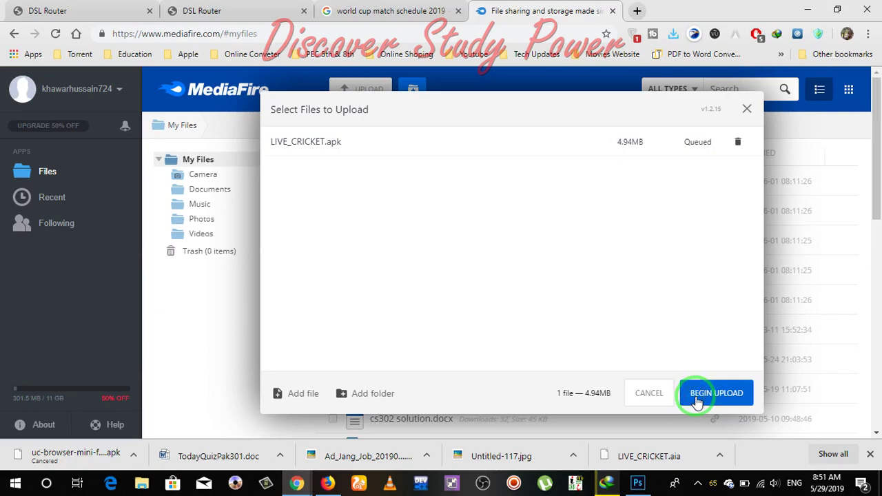
Step: Upload the 4.94MB LIVE_CRICKET.apk and copy its MediaFire share link
left_click(697, 400)
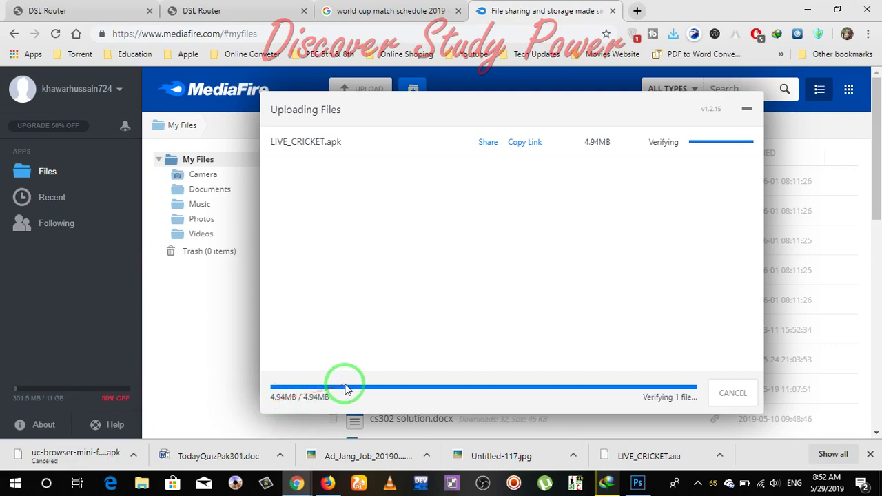
left_click(527, 147)
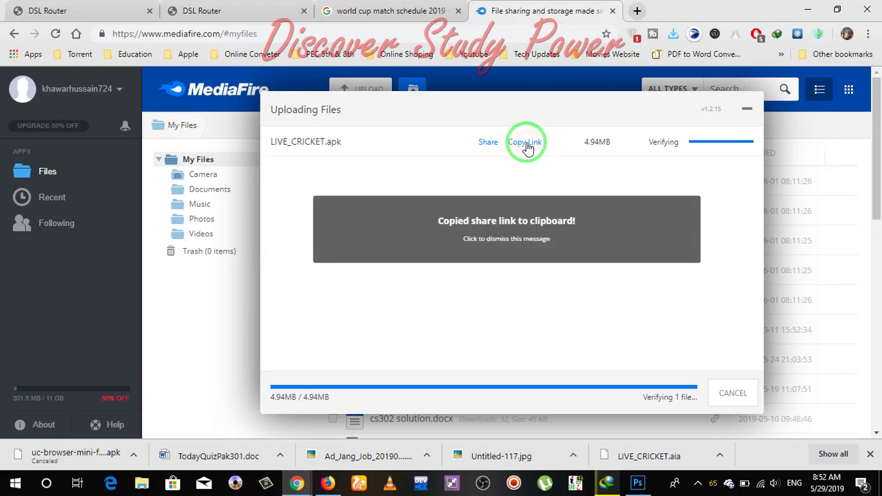
left_click(639, 10)
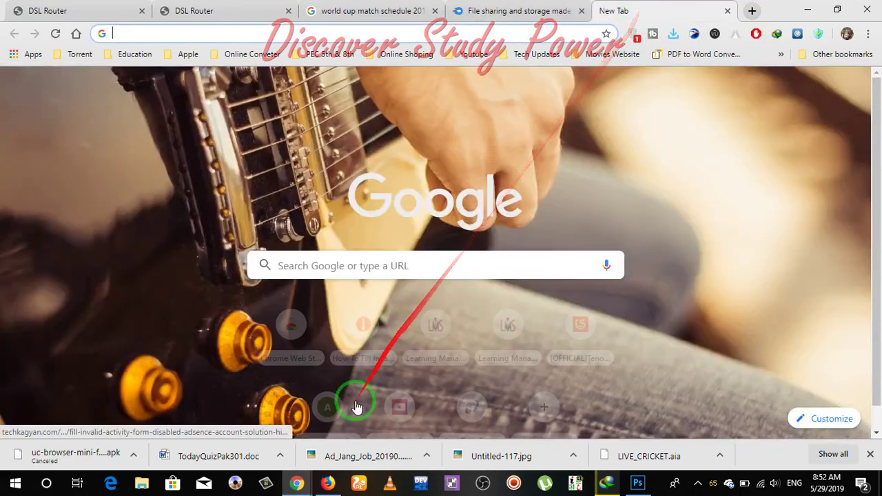
Step: Load the copied MediaFire link in the incognito Chrome window
mouse_move(296, 484)
left_click(341, 447)
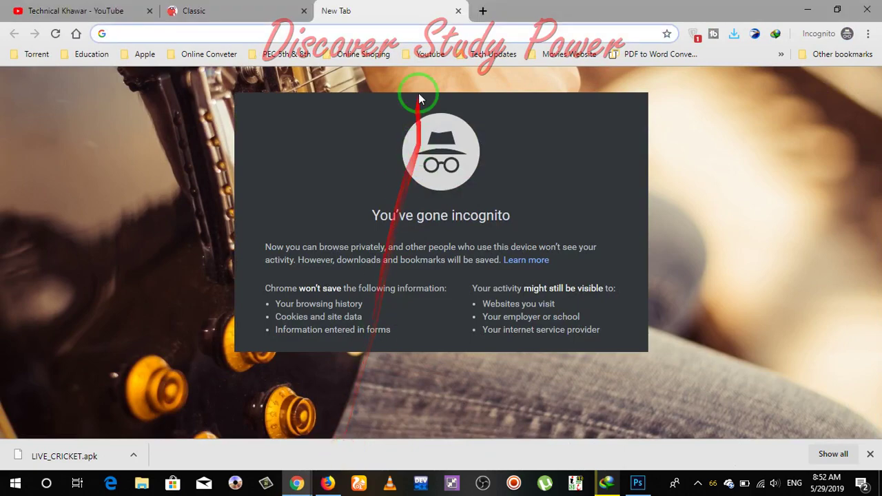
key("ctrl+v")
key("Return")
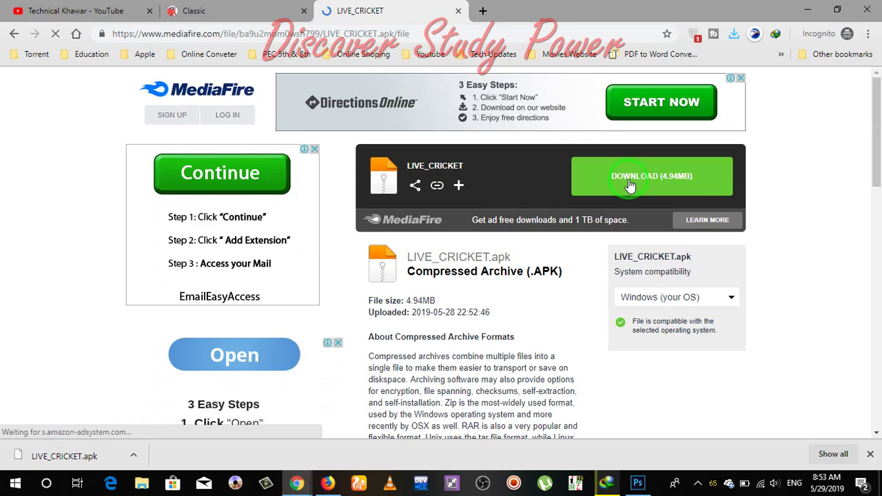
Step: Download the 4.94MB LIVE_CRICKET.apk from the share page, closing the ad popup
left_click(629, 185)
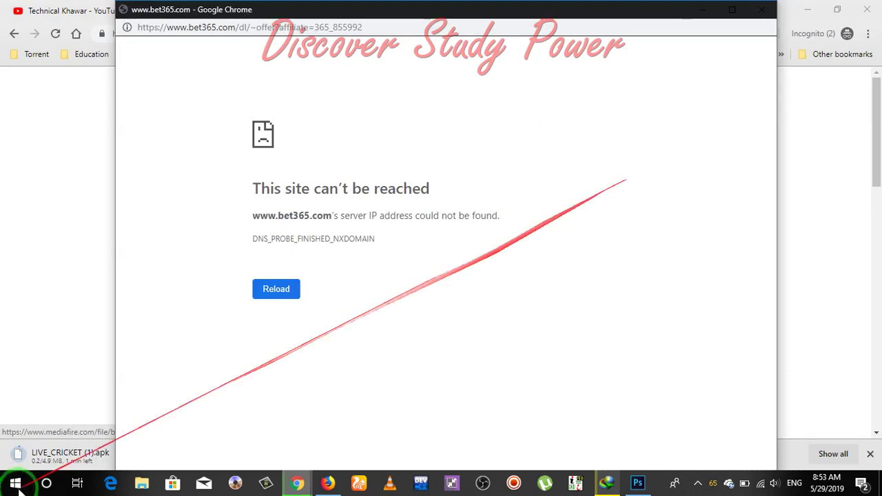
left_click(763, 8)
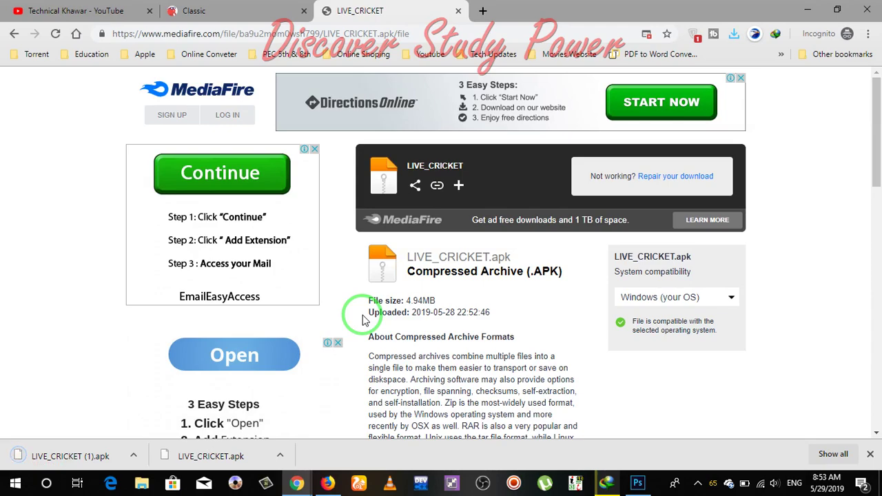
left_click(697, 483)
left_click(660, 406)
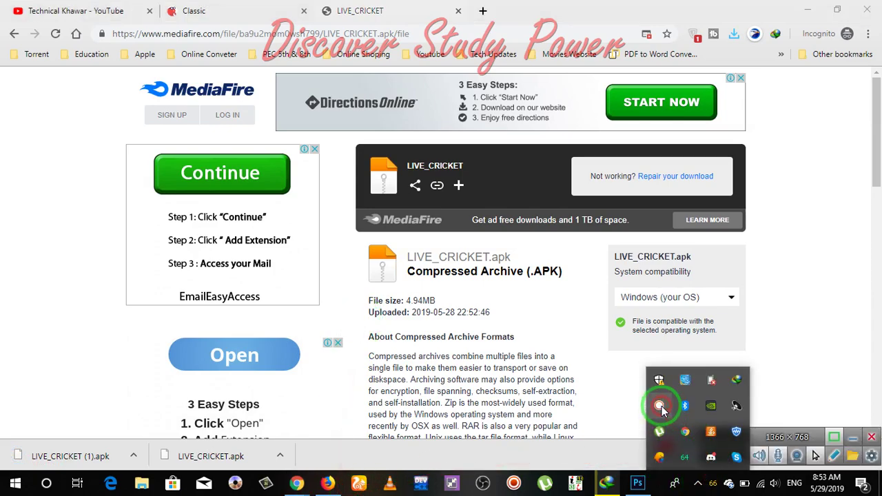